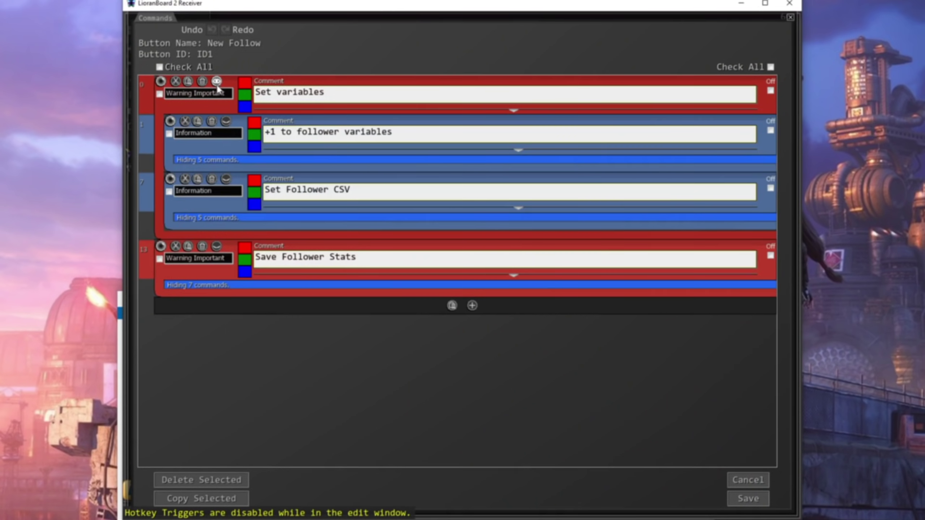
Expand the New Follow button's '+1 to follower variables' group to show its five variable commands.
left_click(226, 122)
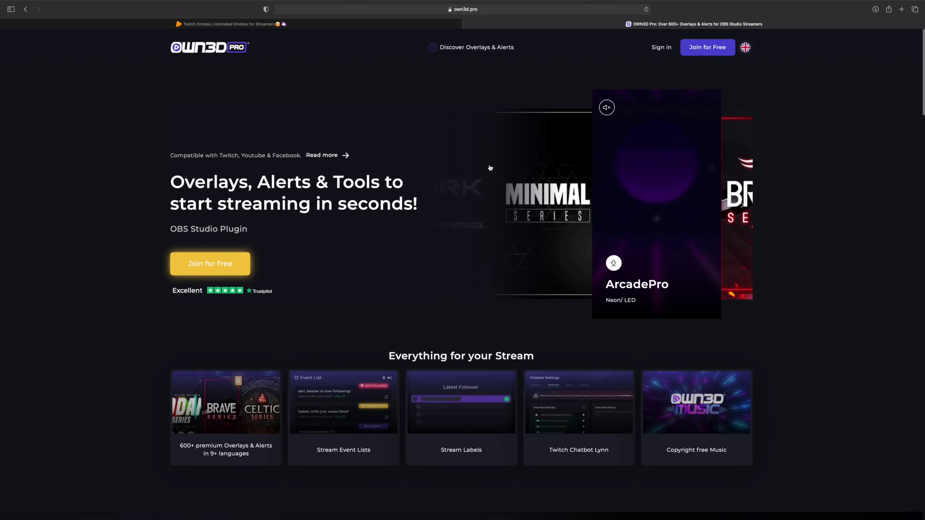
scroll(490, 167, "down", 5)
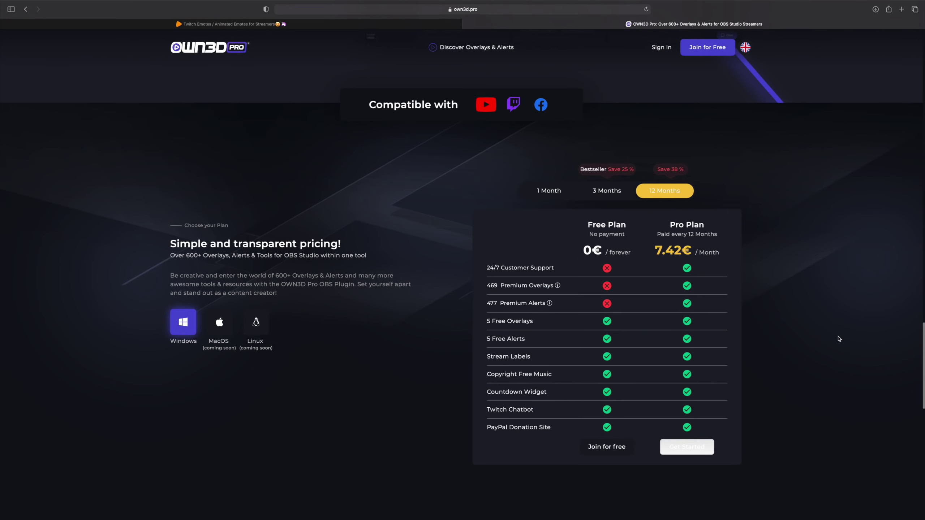
scroll(838, 339, "down", 5)
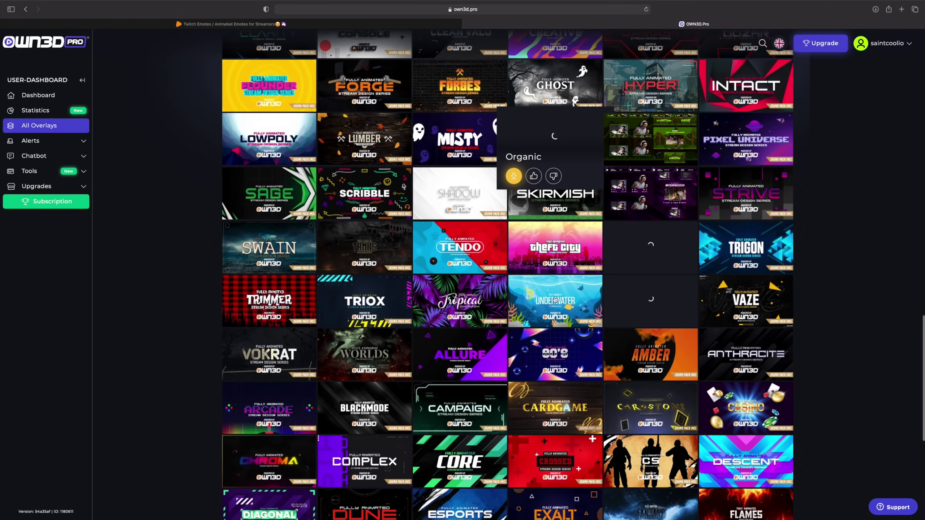
scroll(555, 300, "down", 10)
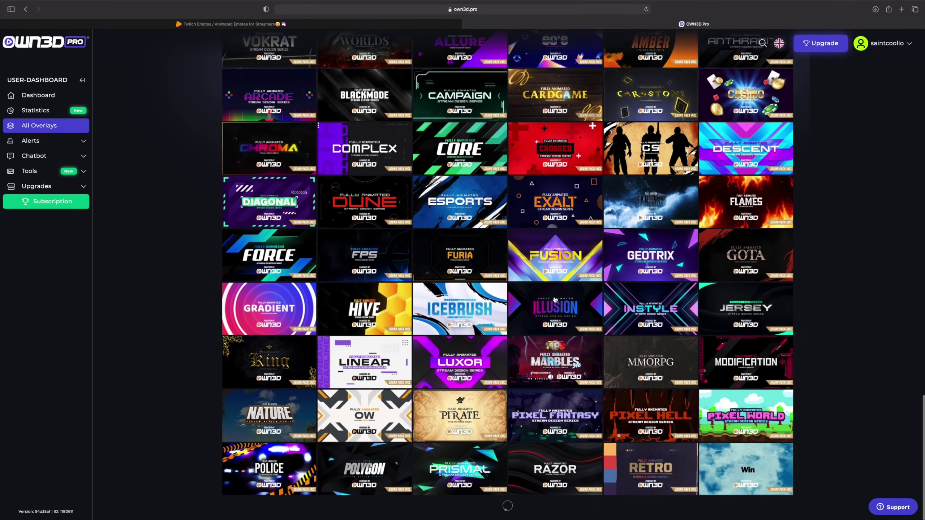
scroll(556, 300, "down", 11)
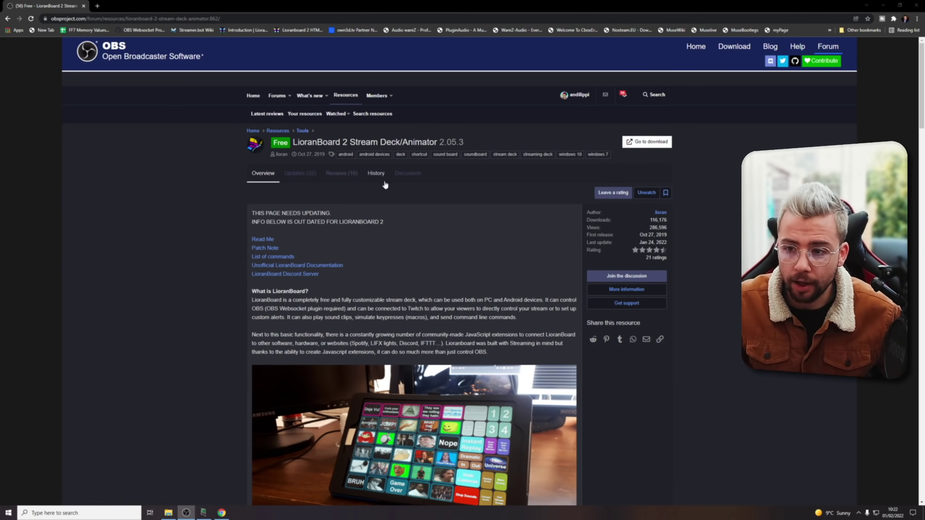
Scroll through the LioranBoard 2 resource page on the OBS Project forum.
scroll(382, 182, "down", 6)
scroll(397, 196, "down", 16)
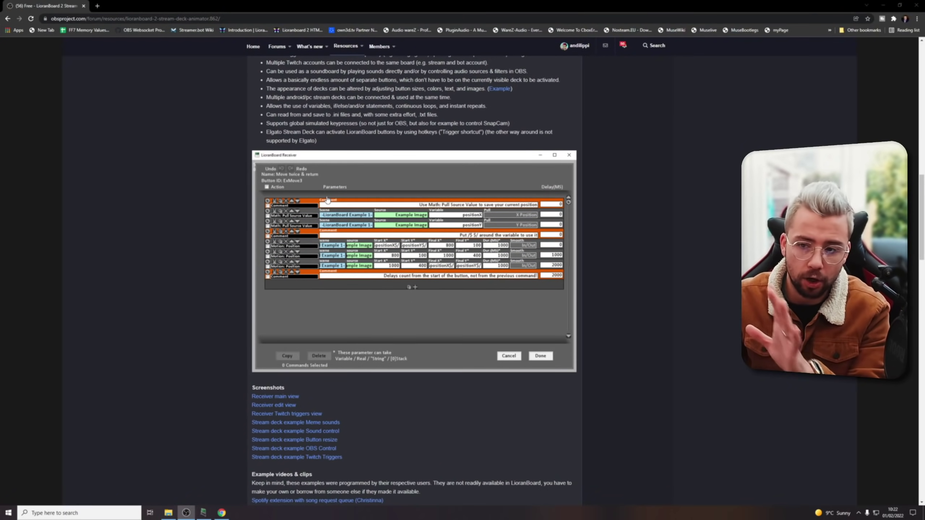
scroll(328, 200, "down", 8)
scroll(350, 244, "up", 20)
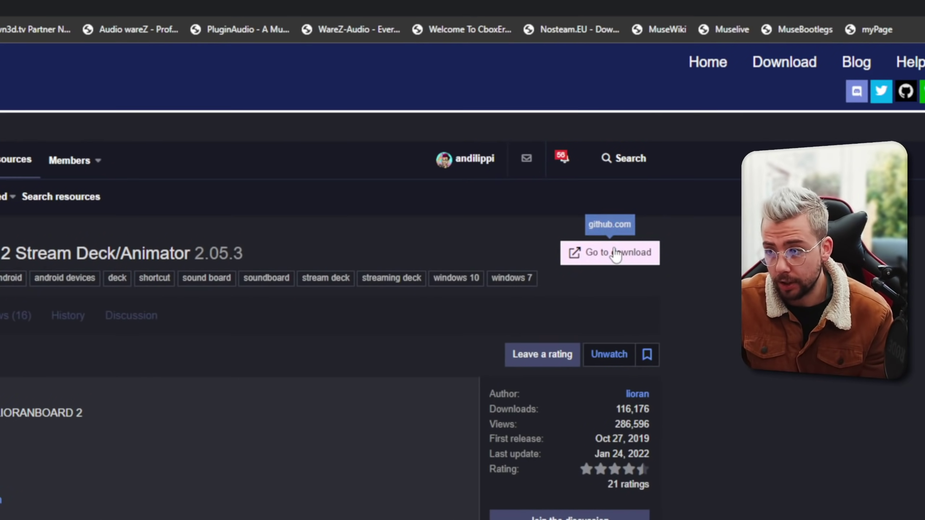
Open the LioranBoard 2 GitHub download page and browse its README.
left_click(615, 253)
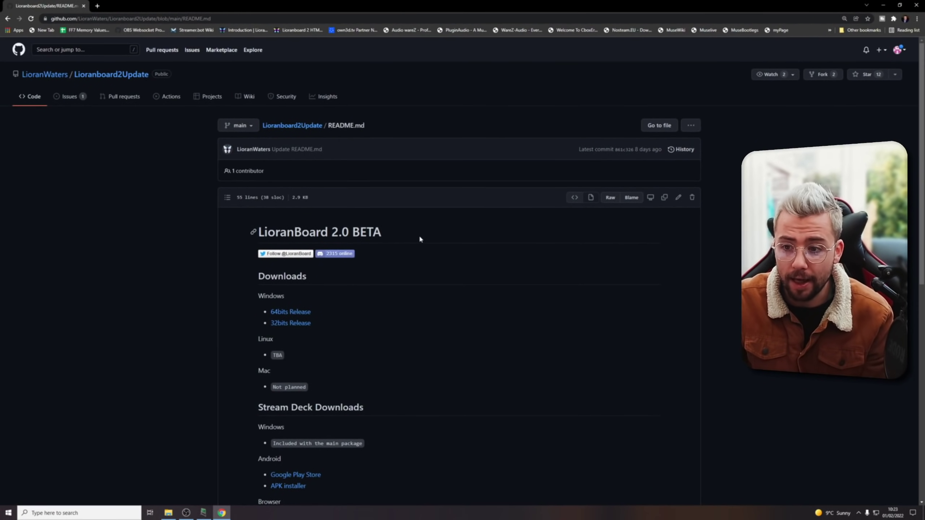
scroll(419, 237, "down", 5)
scroll(417, 237, "up", 3)
scroll(309, 205, "up", 1)
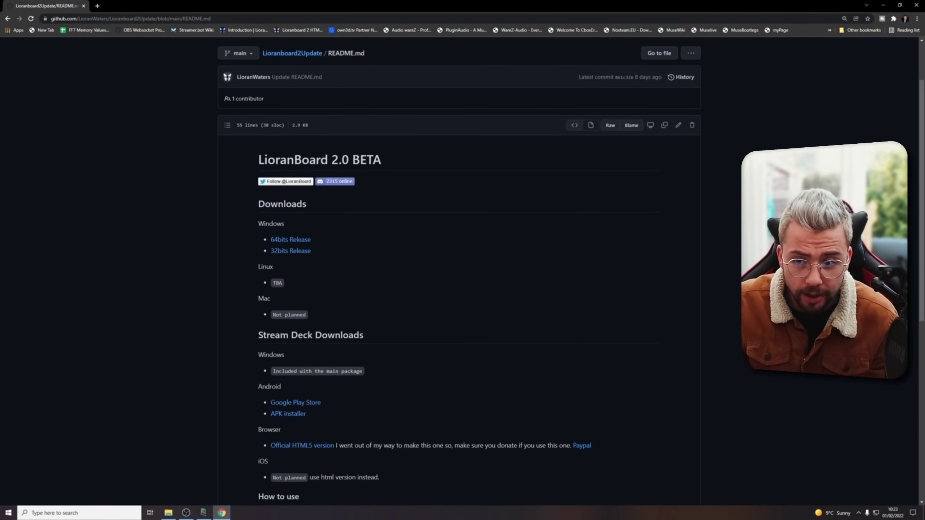
left_click_drag(262, 267, 273, 267)
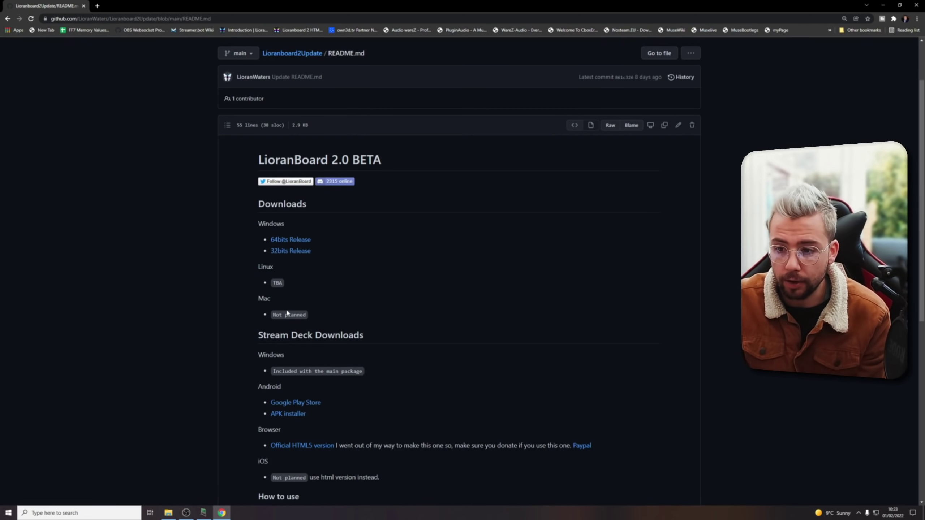
Download the 64bits Release x64 (2).zip and open the downloaded file.
scroll(289, 313, "down", 3)
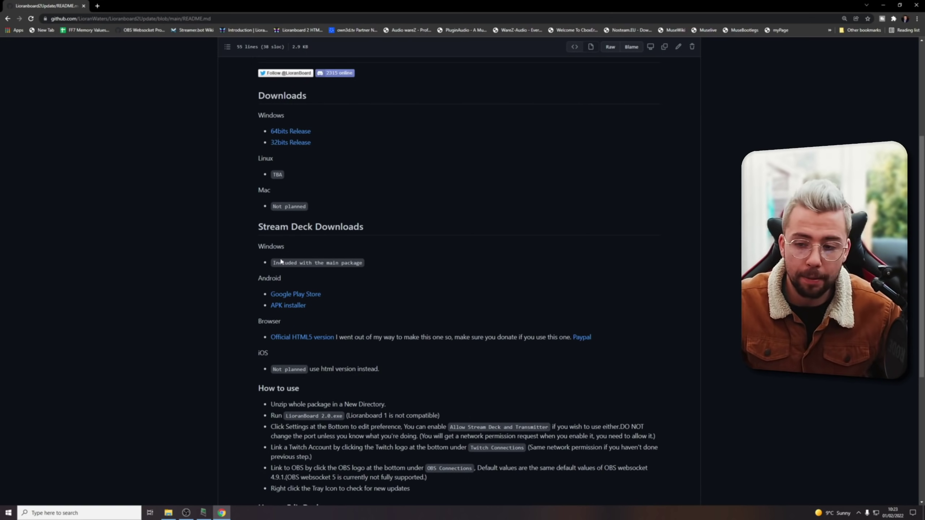
scroll(428, 319, "down", 5)
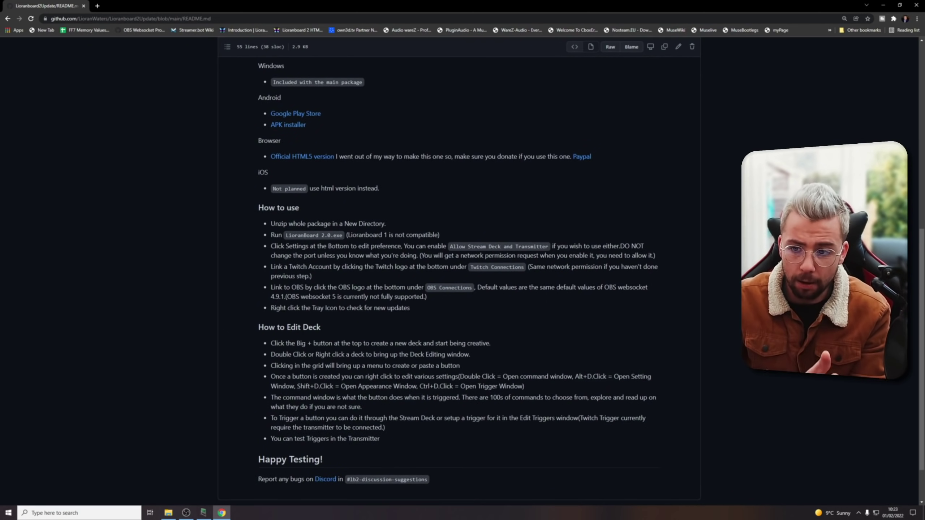
scroll(459, 283, "down", 1)
scroll(359, 263, "up", 15)
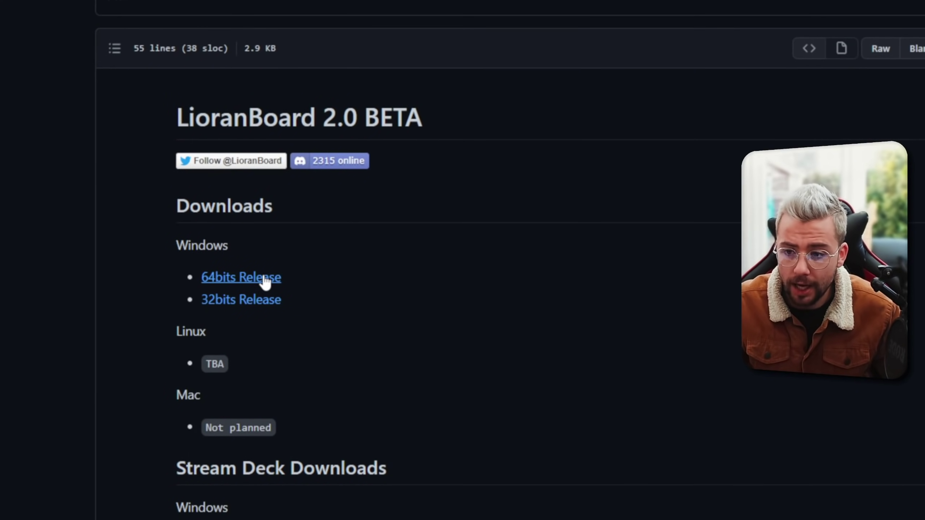
left_click(265, 280)
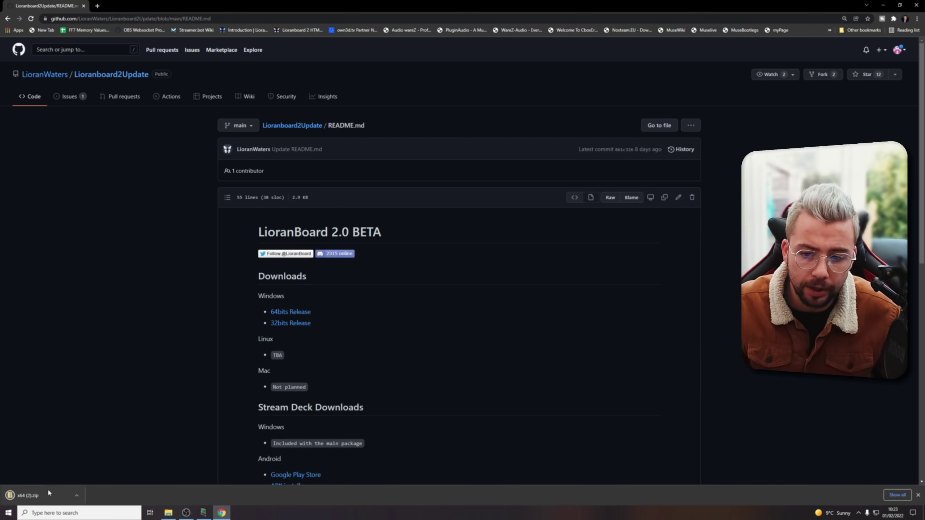
left_click(47, 489)
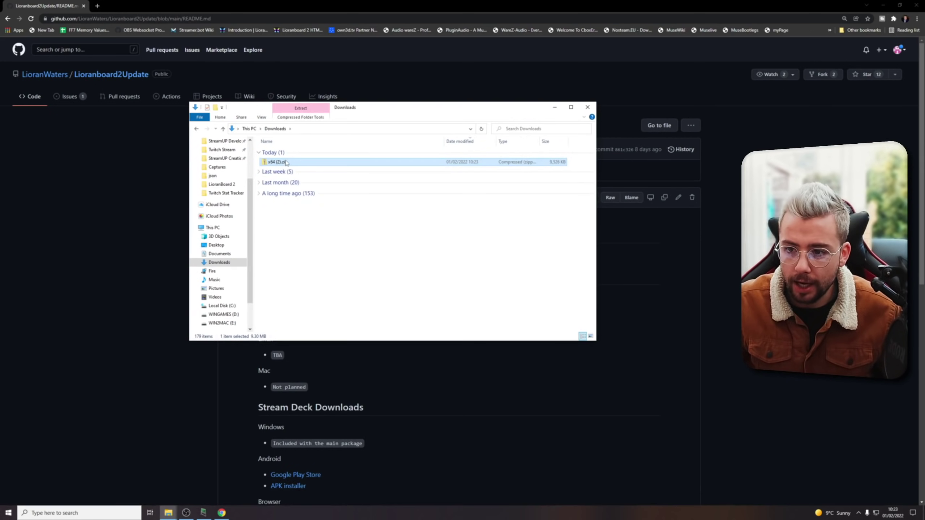
Copy the 11 zip items into a new Desktop folder 'LioranBoard 2' and run LioranBoard 2.0.exe.
left_click_drag(355, 277, 279, 142)
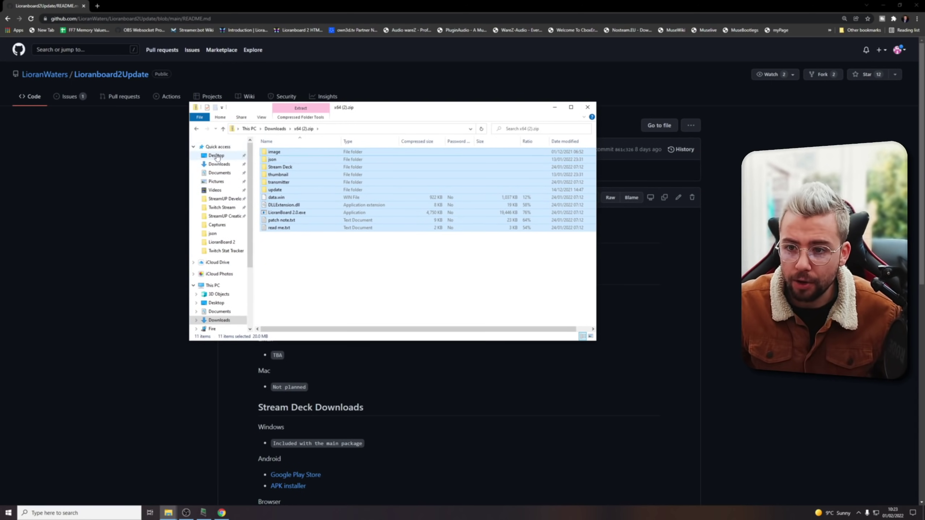
left_click(217, 156)
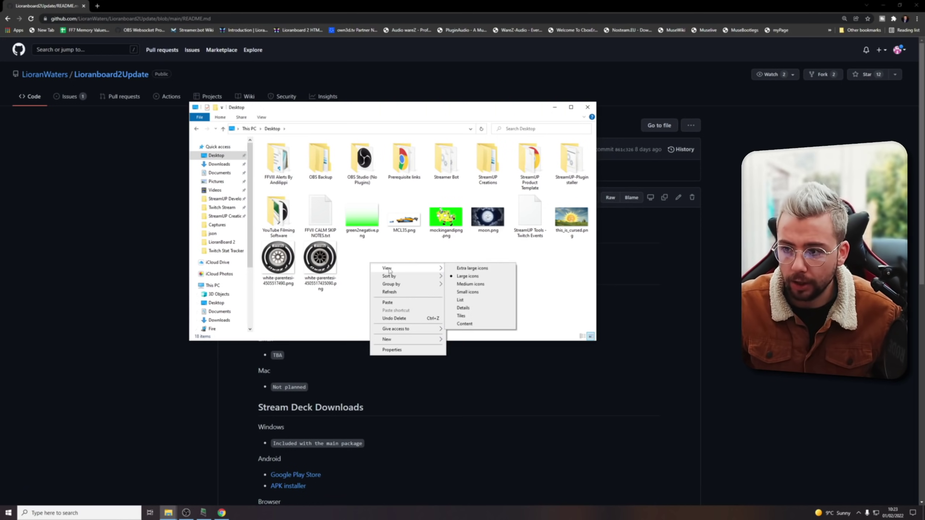
left_click(475, 340)
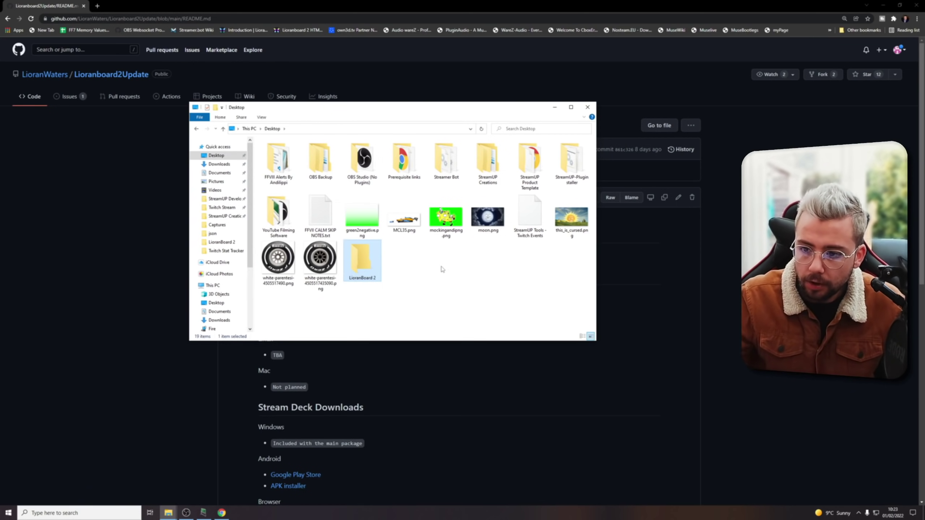
double_click(371, 264)
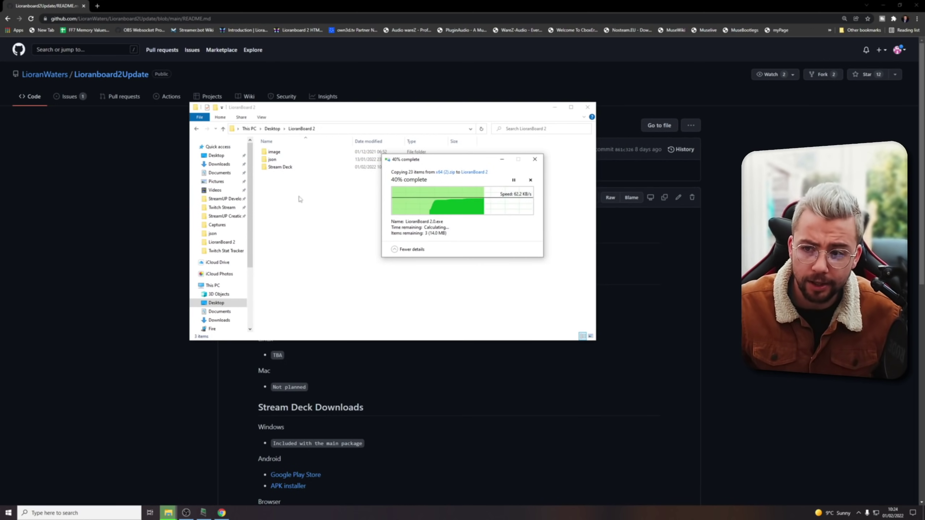
left_click(301, 239)
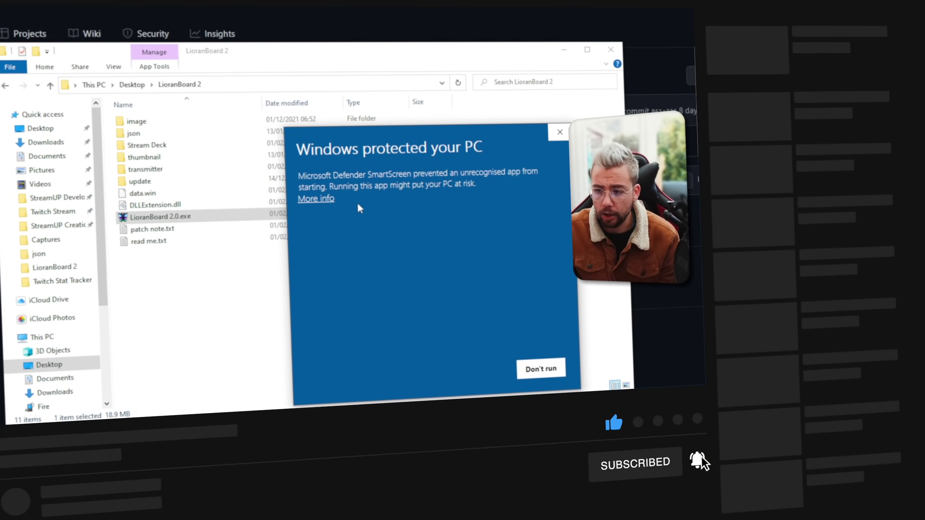
left_click(330, 200)
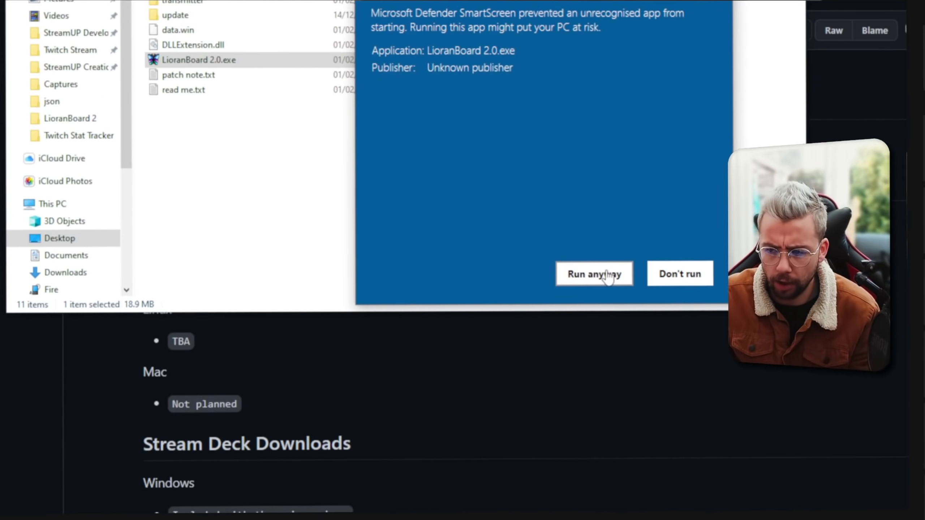
Run LioranBoard 2.0 past the SmartScreen warning, then expand the docs' Integrations and Commands sections.
left_click(478, 372)
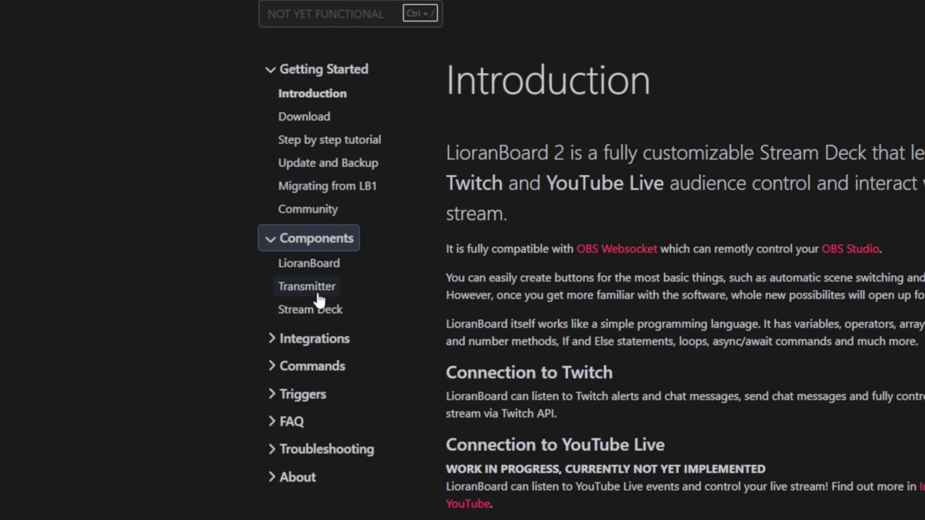
left_click(312, 285)
left_click(312, 361)
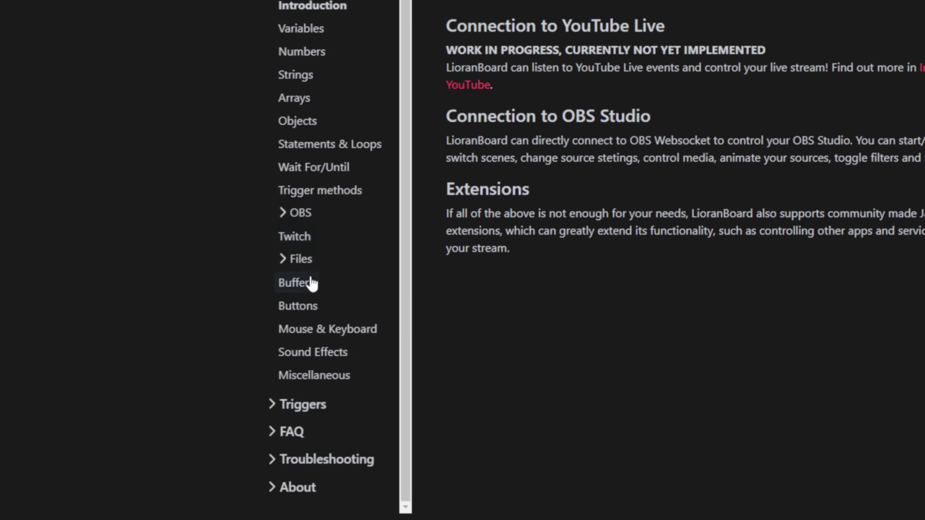
Expand the FAQ and Troubleshooting sections of the documentation sidebar.
scroll(303, 389, "down", 3)
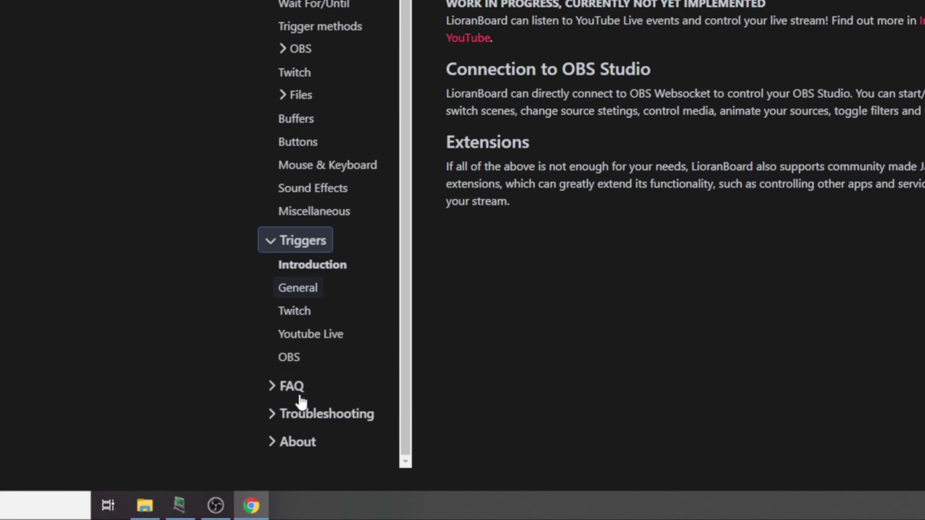
left_click(299, 397)
scroll(299, 414, "down", 2)
left_click(299, 413)
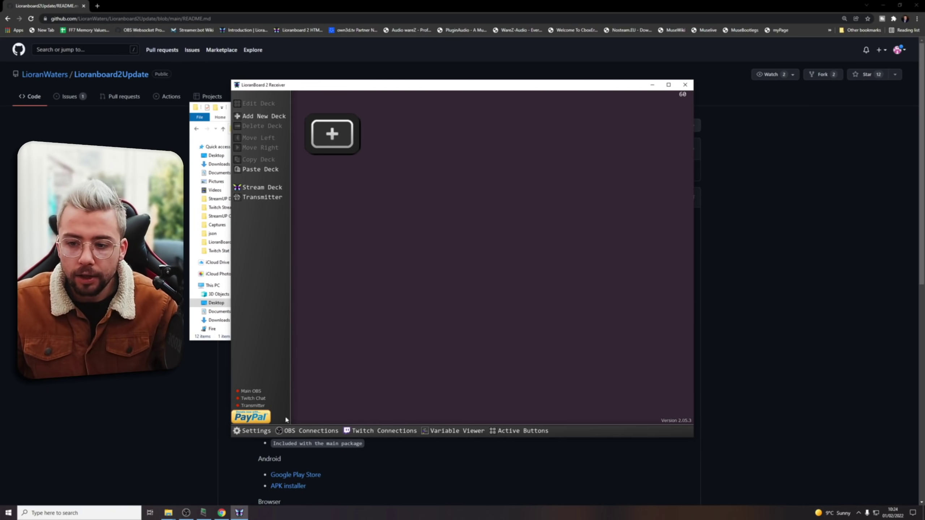
In LB Settings, allow Stream Deck and Transmitter, enable minimize to tray, and set FPS to 144.
left_click(255, 431)
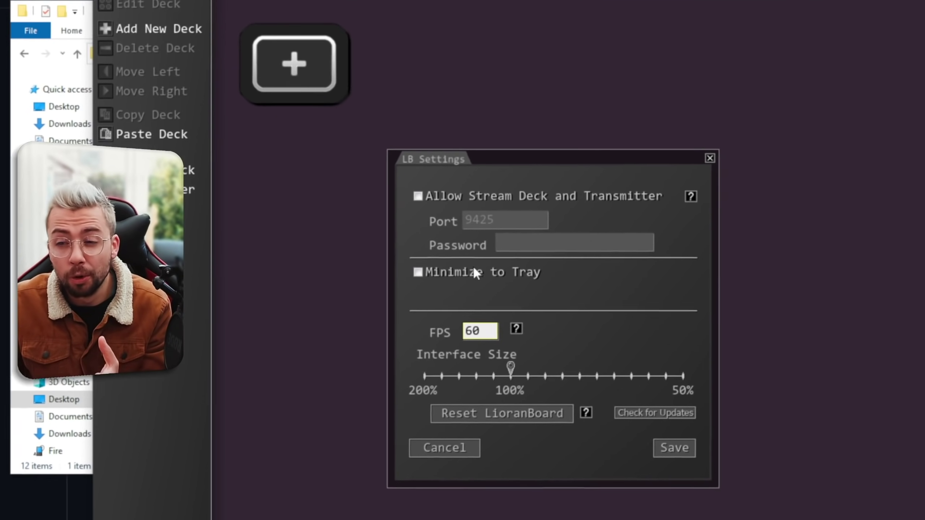
left_click(419, 196)
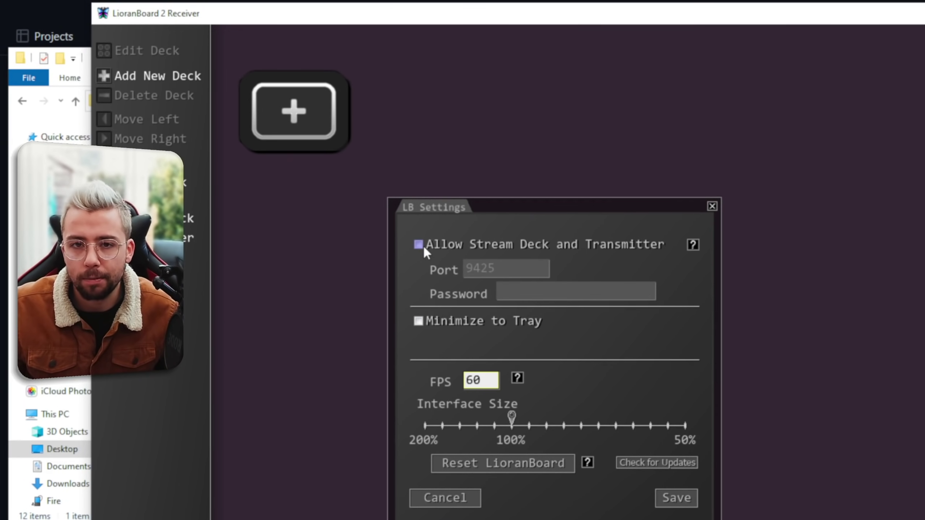
left_click(419, 245)
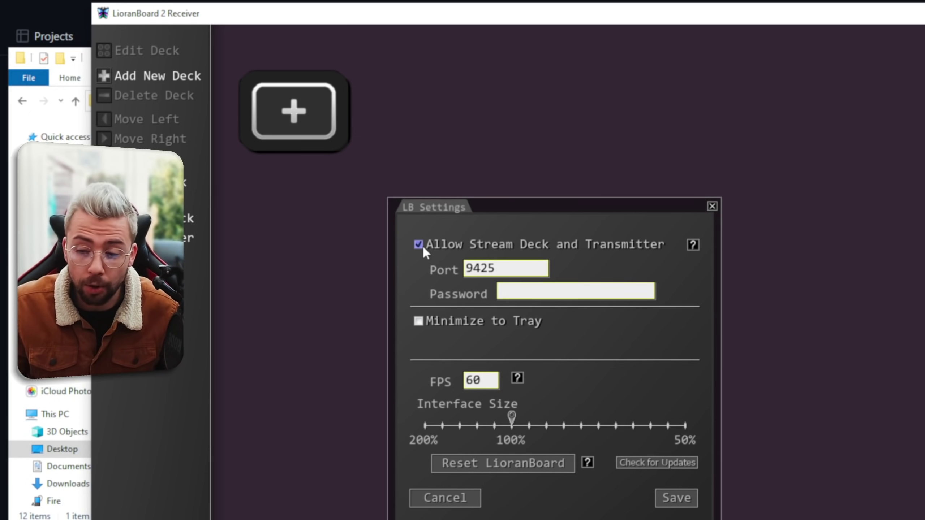
left_click(418, 321)
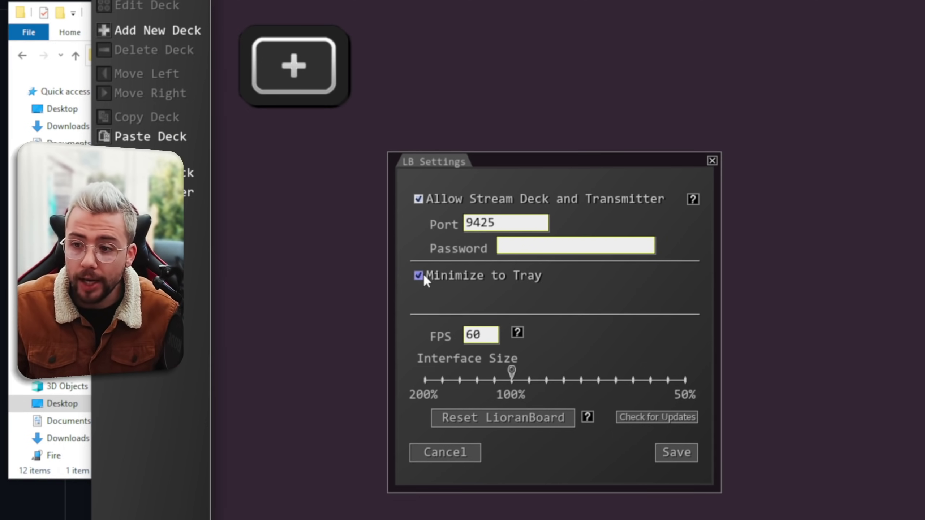
double_click(469, 336)
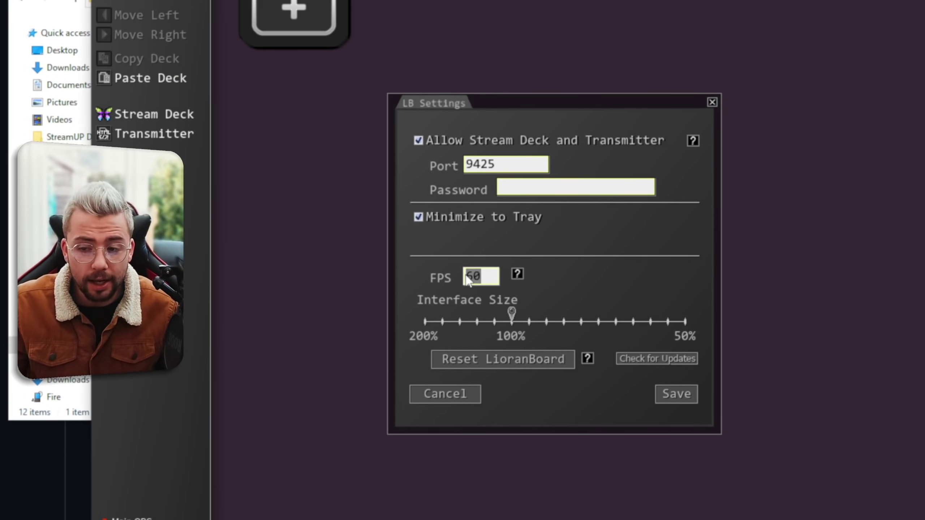
type("144")
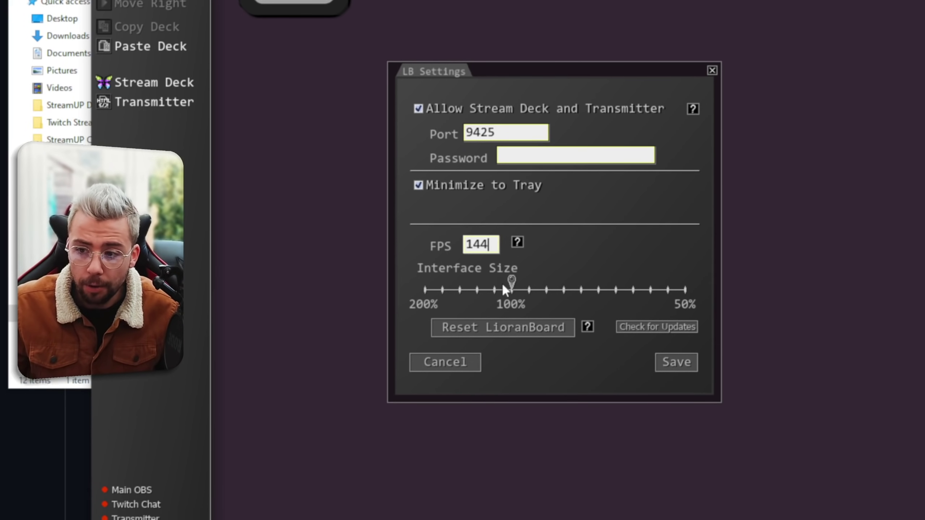
left_click_drag(513, 271, 595, 272)
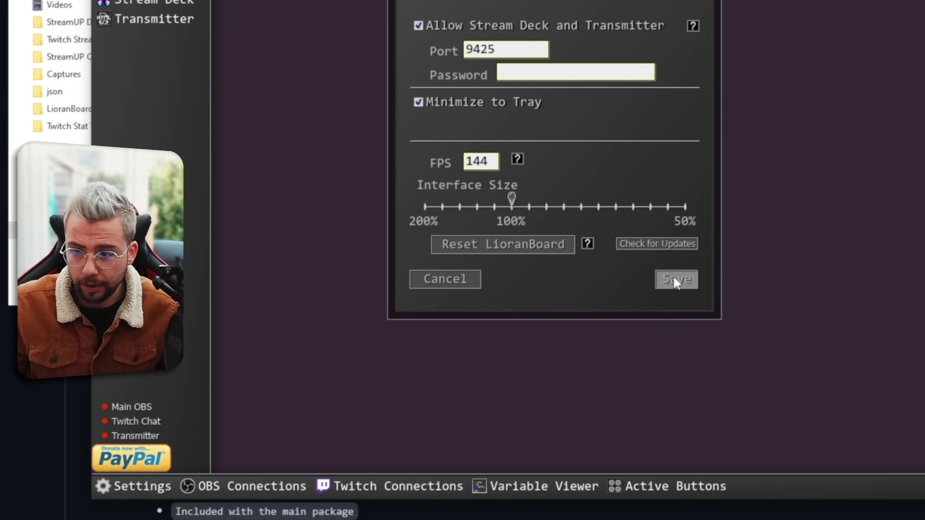
Save the settings, allow the receiver through the Windows firewall, and test the Interface Size slider.
left_click(674, 347)
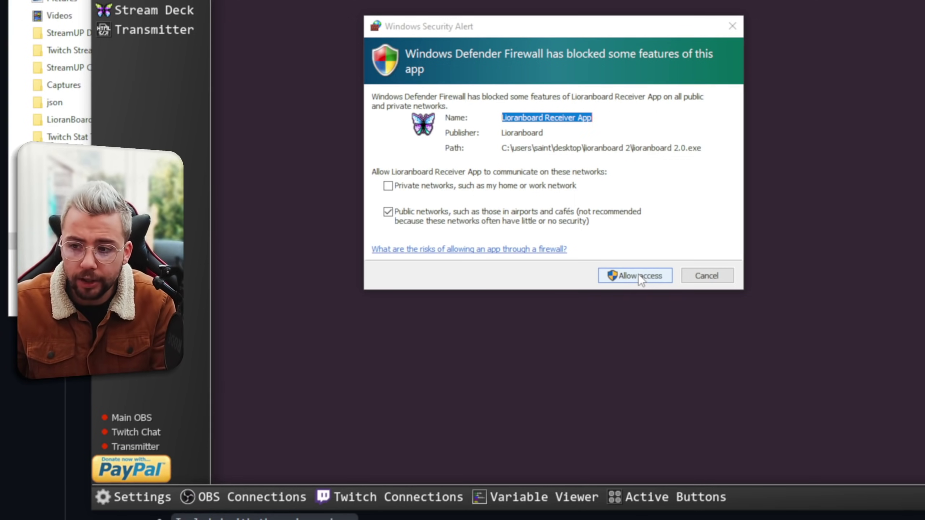
left_click(638, 275)
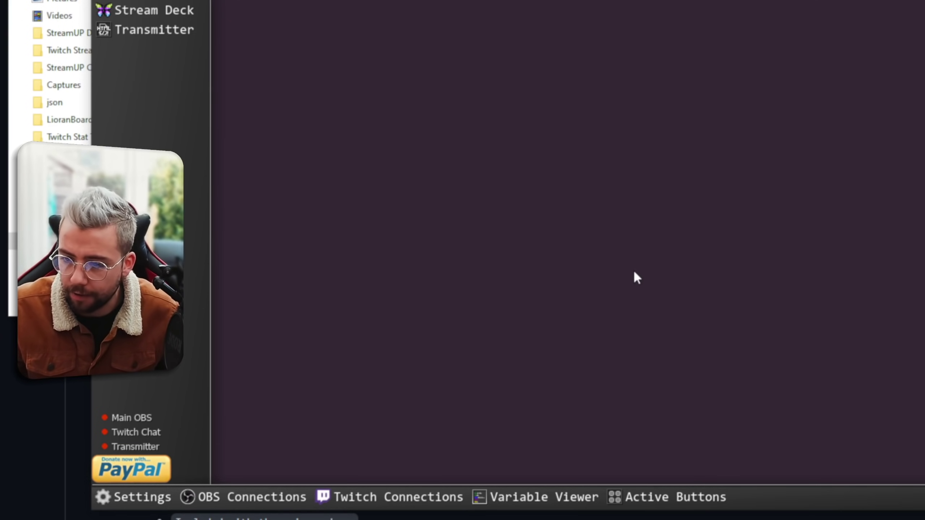
left_click(149, 496)
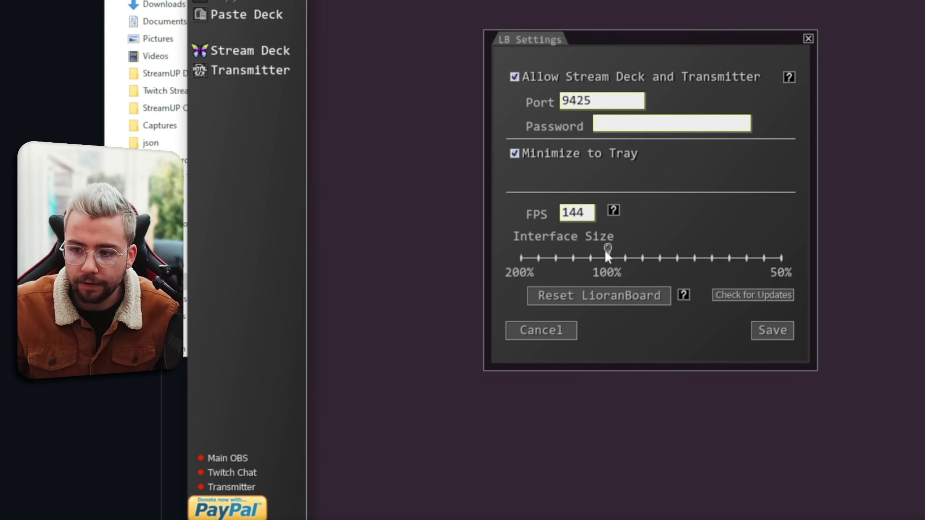
left_click_drag(607, 255, 687, 256)
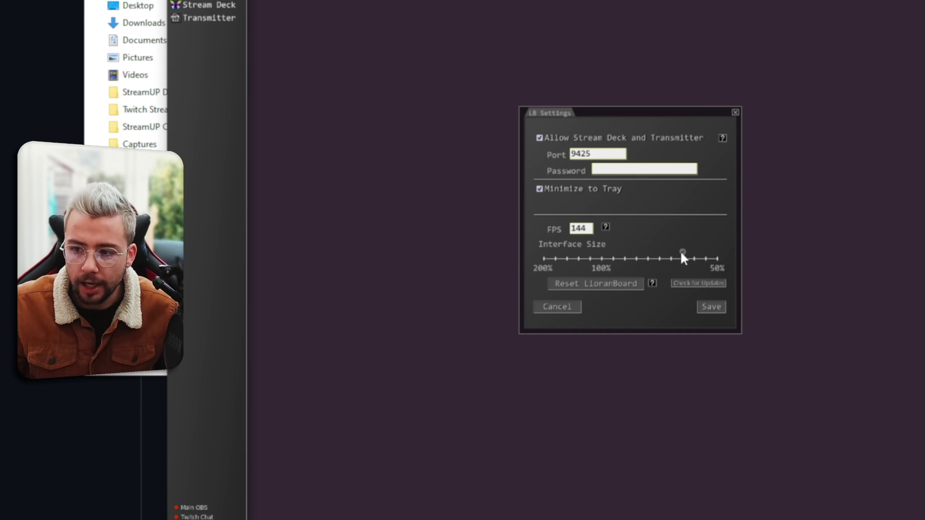
left_click_drag(694, 256, 556, 251)
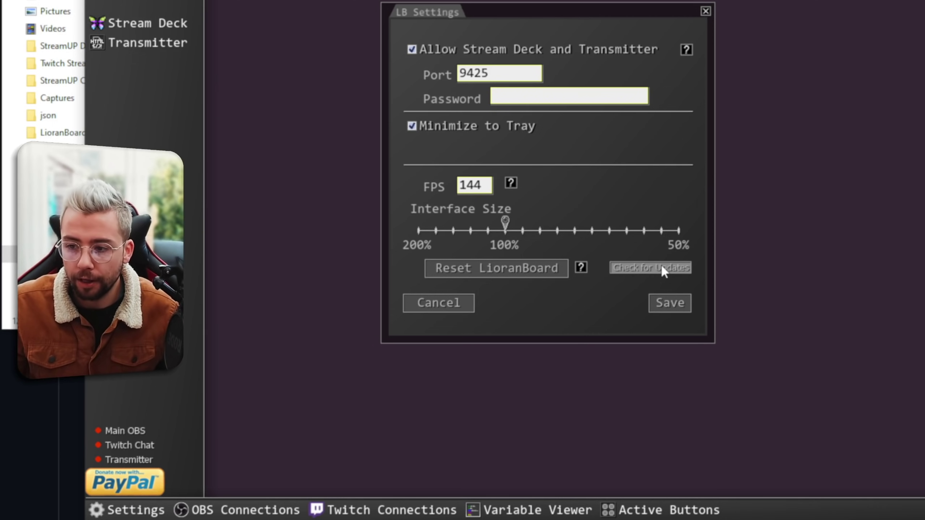
Check for updates and verify the Receiver and Transmitter are up to date.
left_click(664, 270)
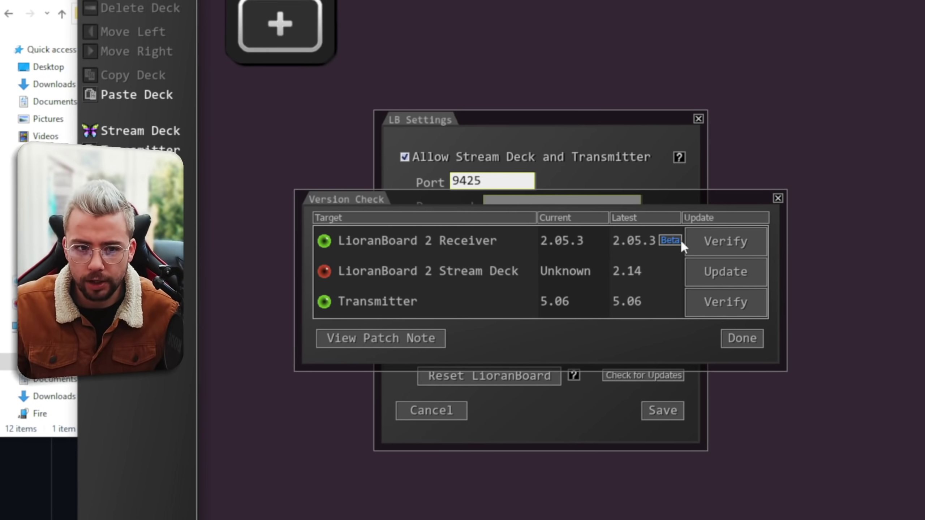
left_click(716, 242)
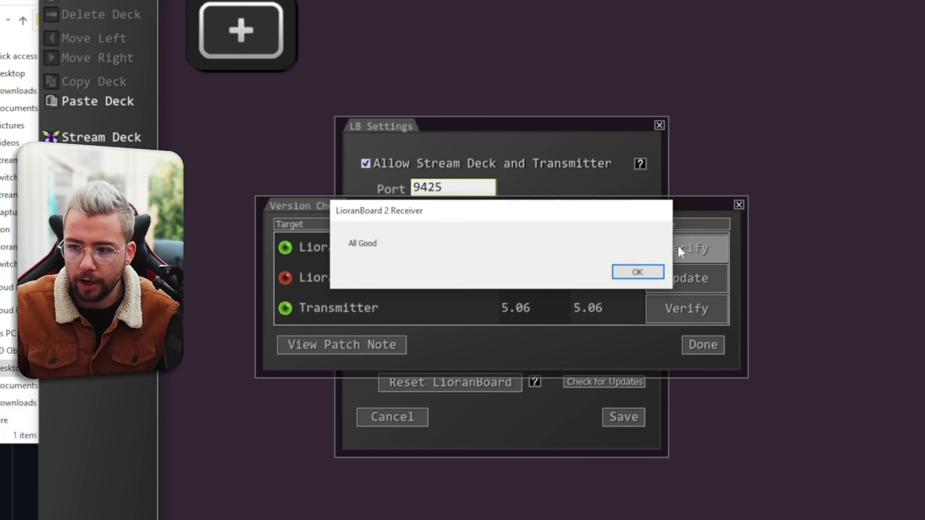
left_click(639, 271)
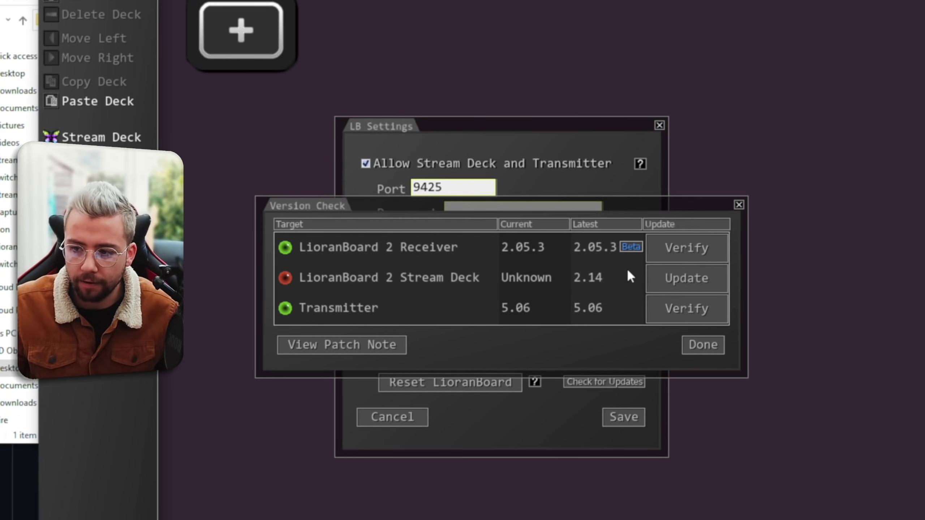
left_click(681, 307)
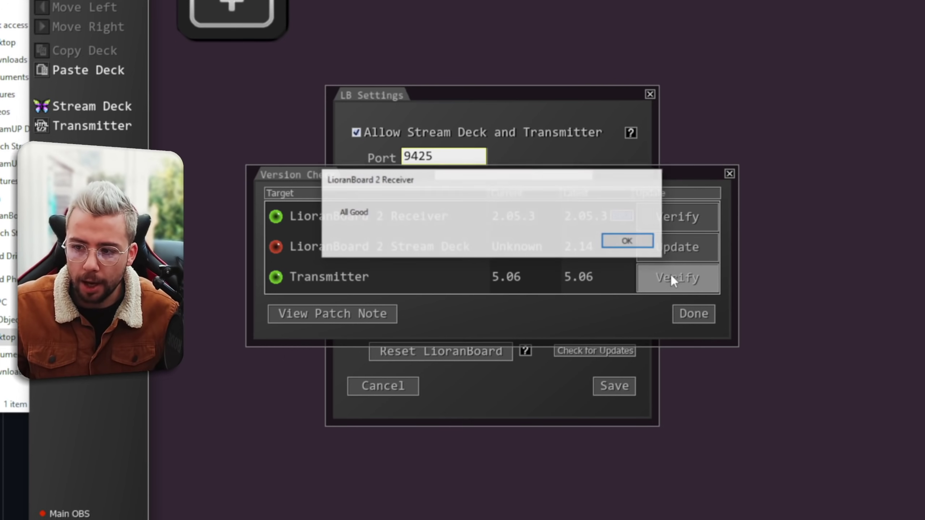
left_click(633, 241)
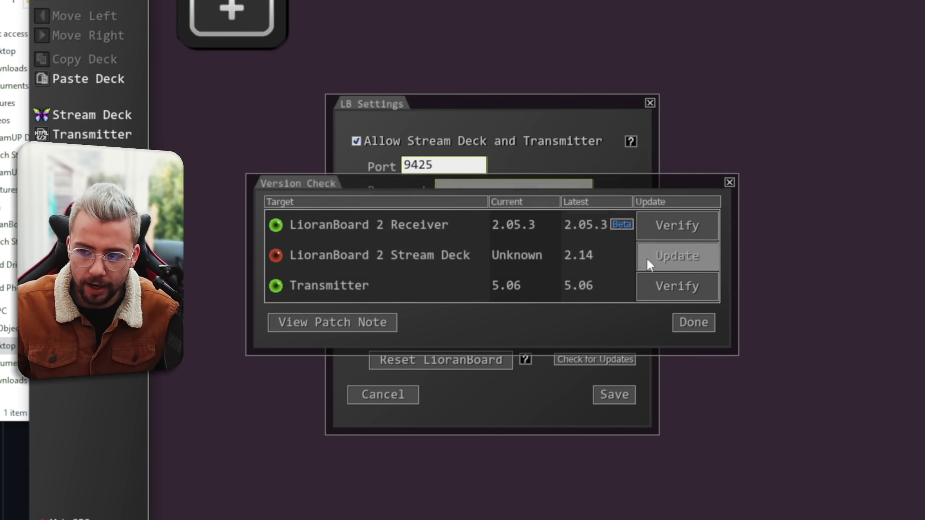
Update the Stream Deck component to 2.14 and save the settings.
left_click(672, 258)
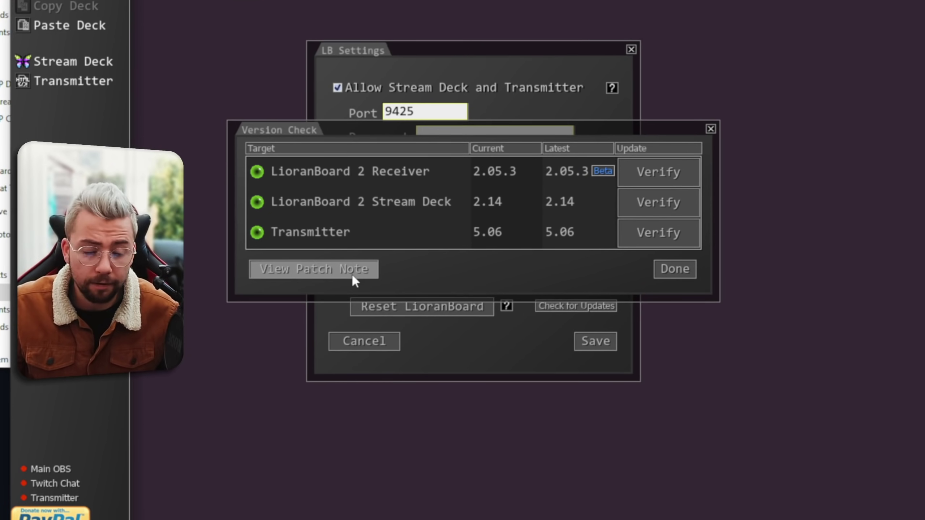
left_click(670, 273)
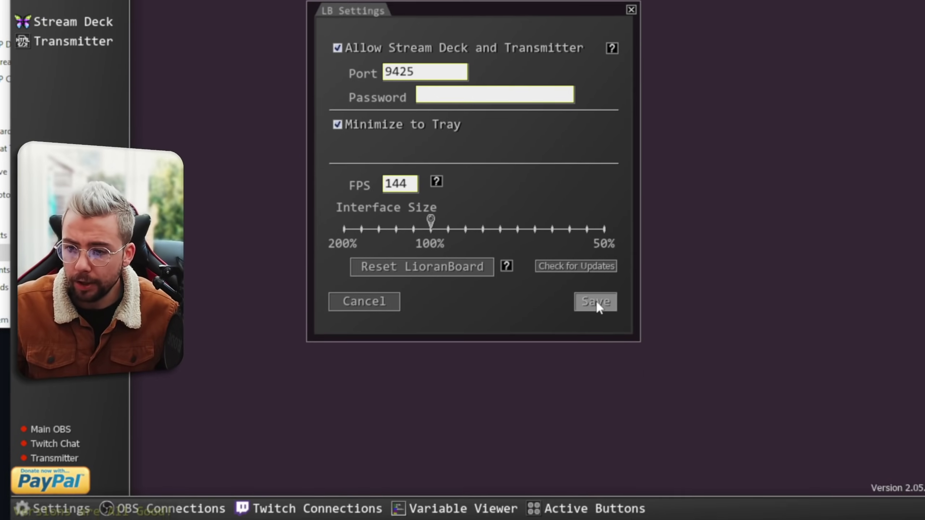
left_click(595, 340)
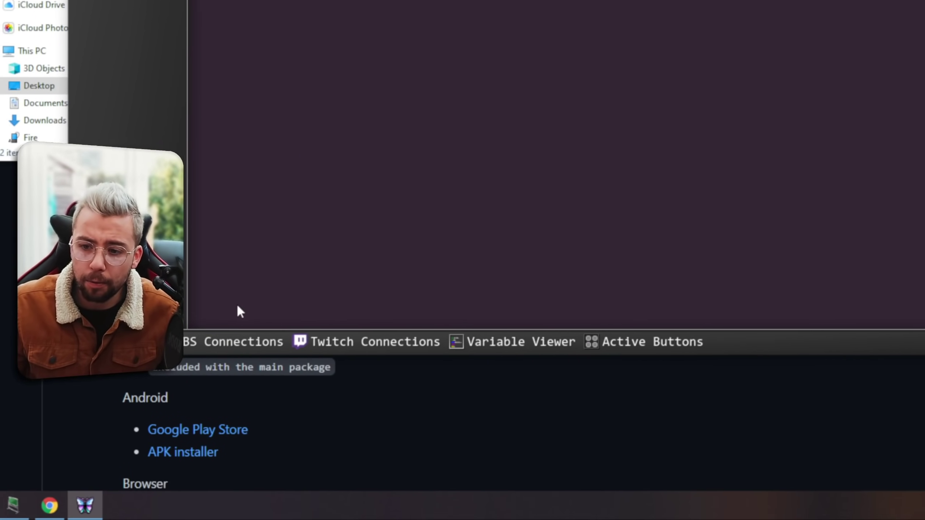
left_click(248, 344)
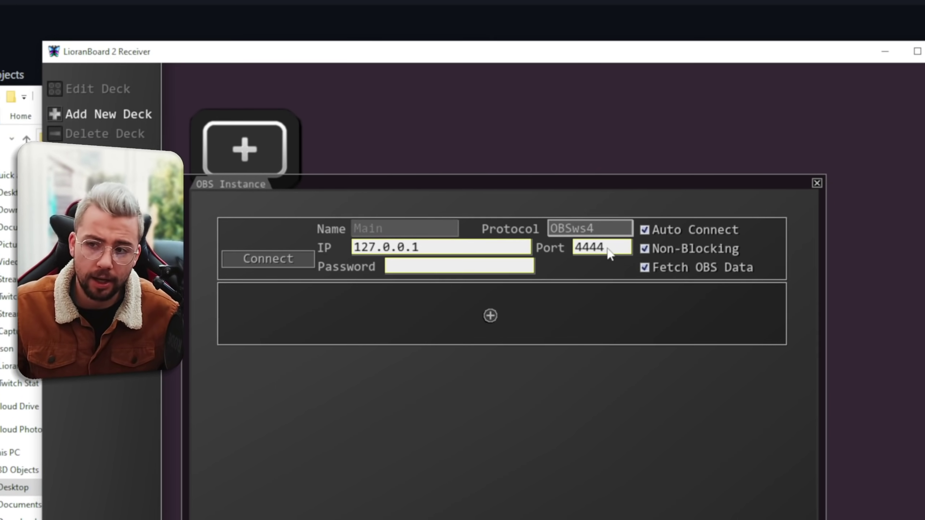
Set the Main connection to OBS websocket 4.9.1, check IP 127.0.0.1, and enter the websocket password.
left_click(601, 229)
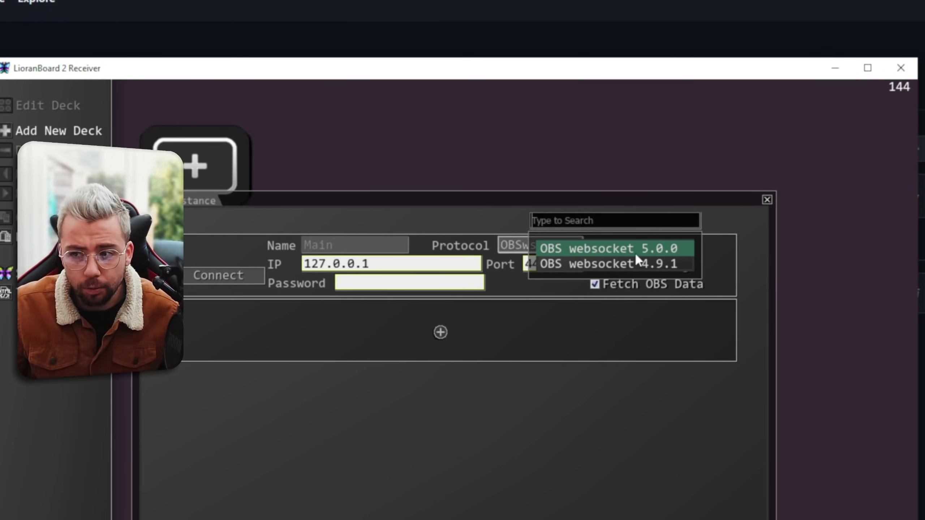
left_click(610, 263)
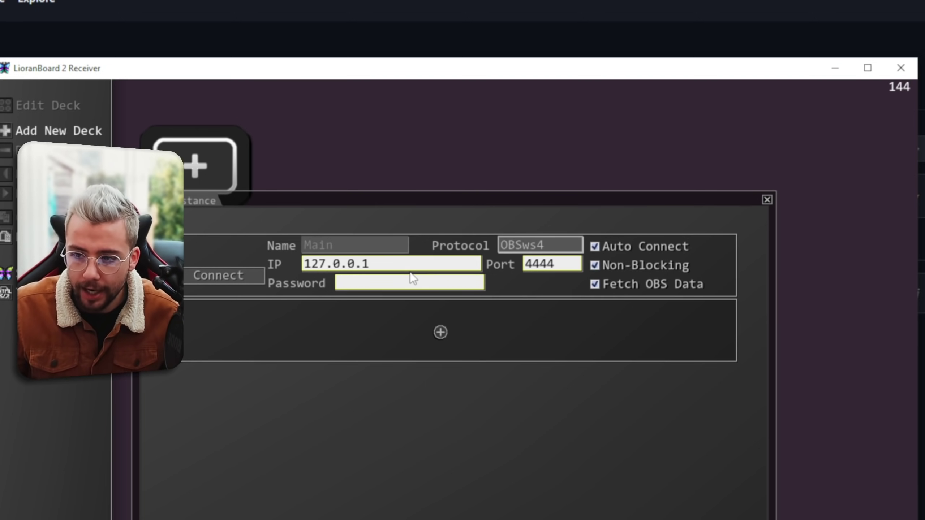
left_click_drag(373, 264, 312, 262)
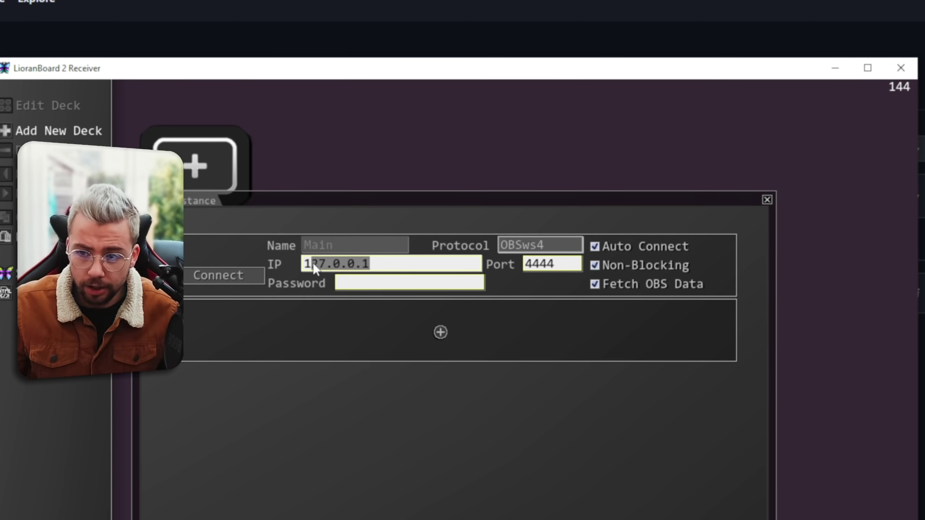
left_click(314, 269)
left_click_drag(387, 263, 287, 265)
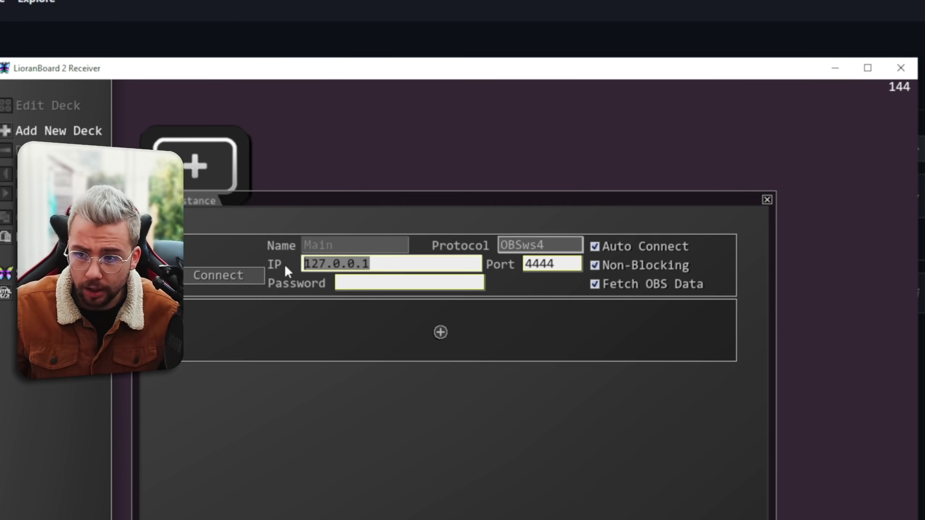
left_click(391, 259)
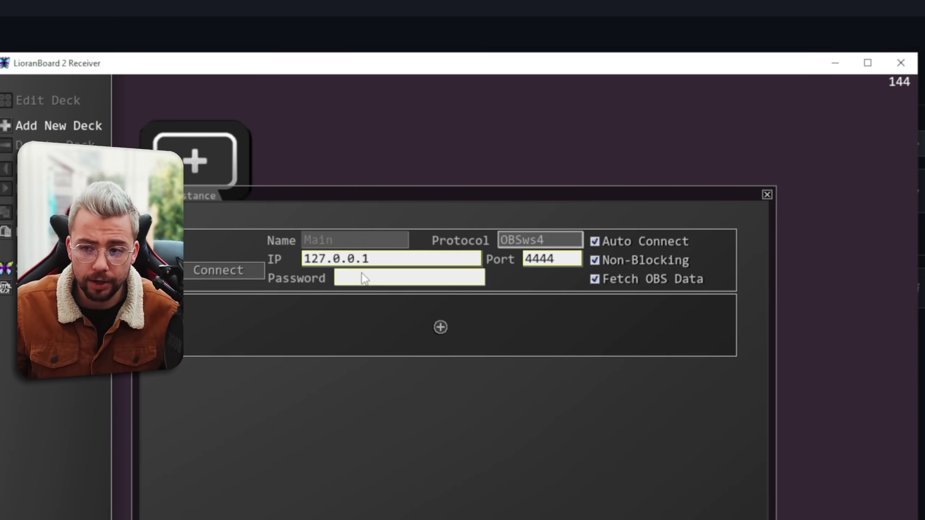
left_click(363, 280)
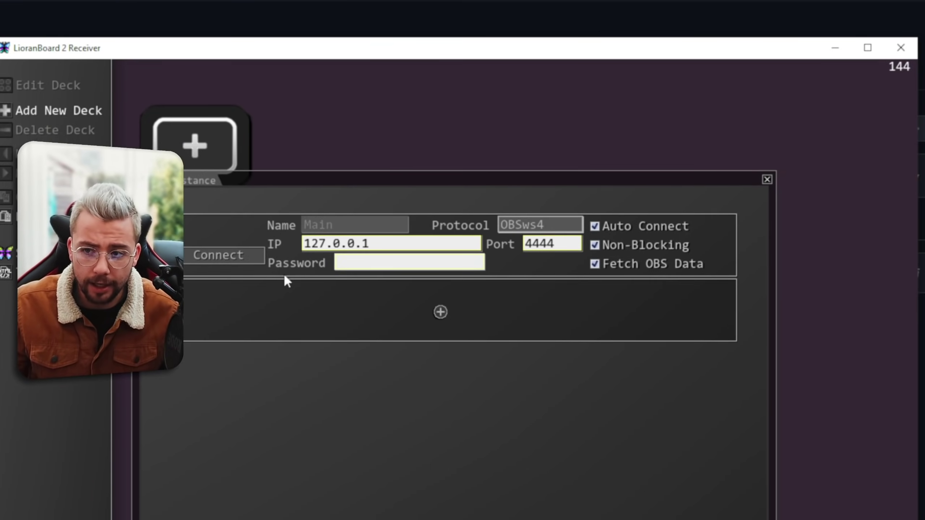
type("*")
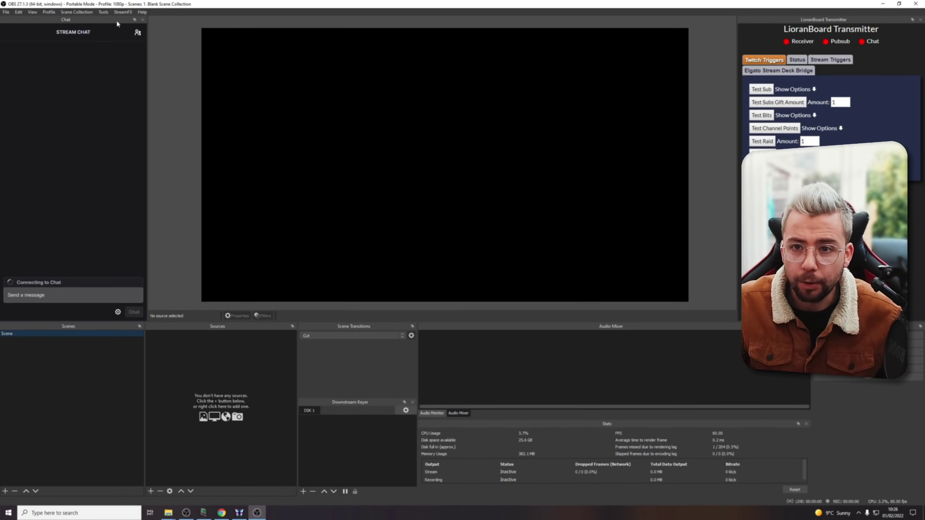
Confirm OBS WebSockets Server Settings show the server enabled on port 4444, then close with OK.
left_click(103, 11)
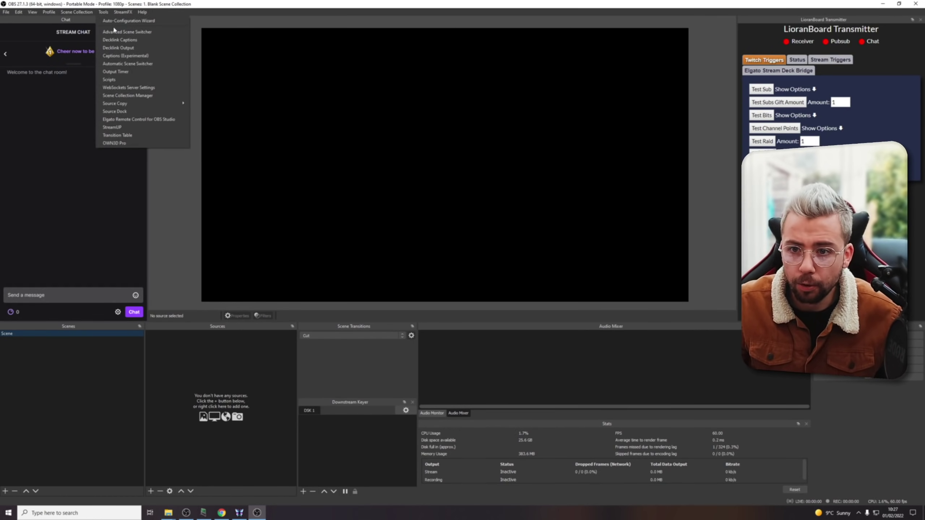
left_click(132, 89)
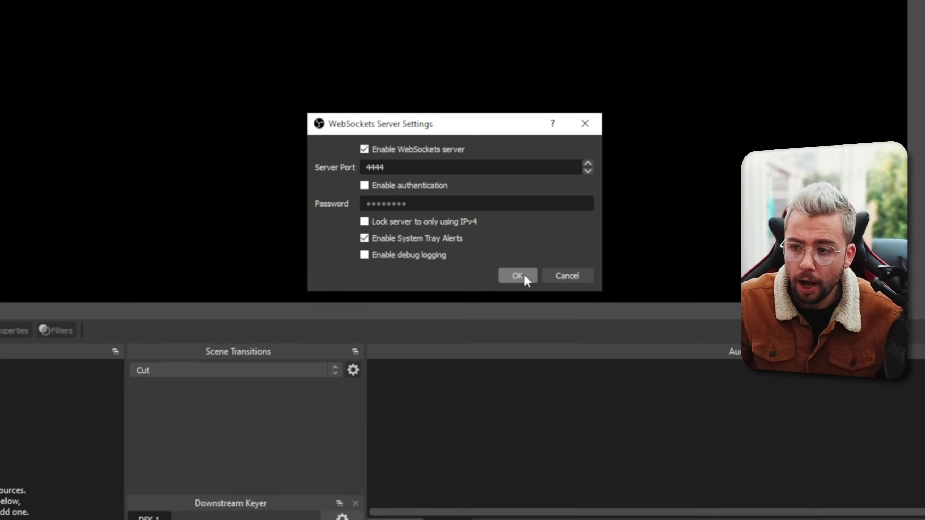
left_click(519, 355)
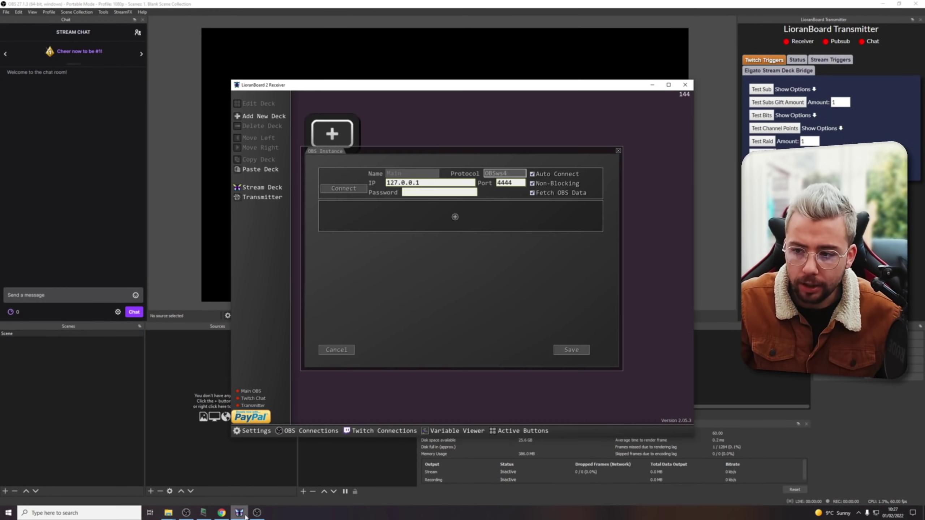
Connect LioranBoard to the Main OBS instance on port 4444 and save the connection.
left_click_drag(524, 183, 494, 187)
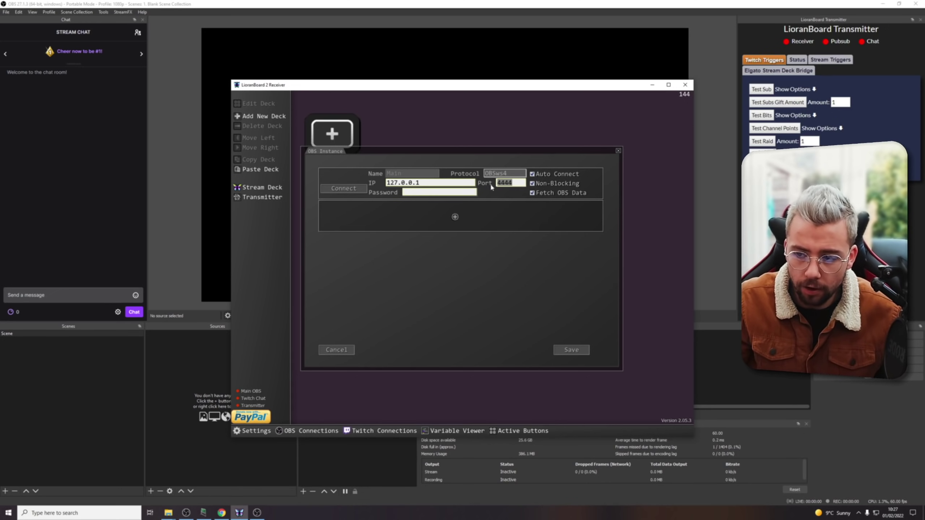
left_click(429, 193)
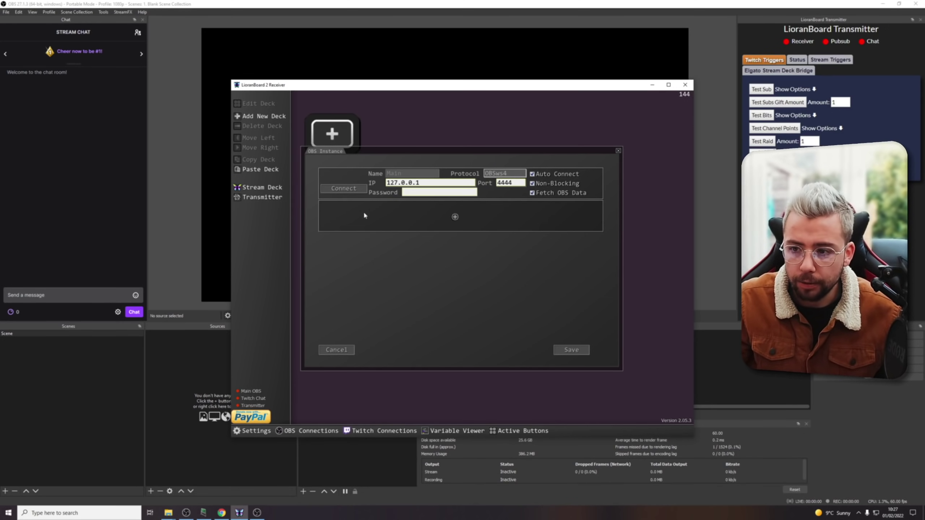
left_click(346, 190)
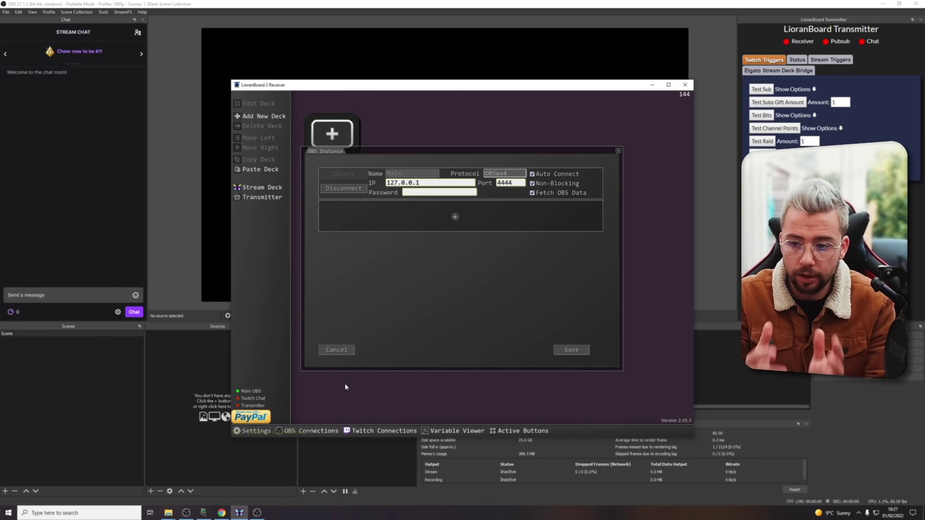
left_click(568, 350)
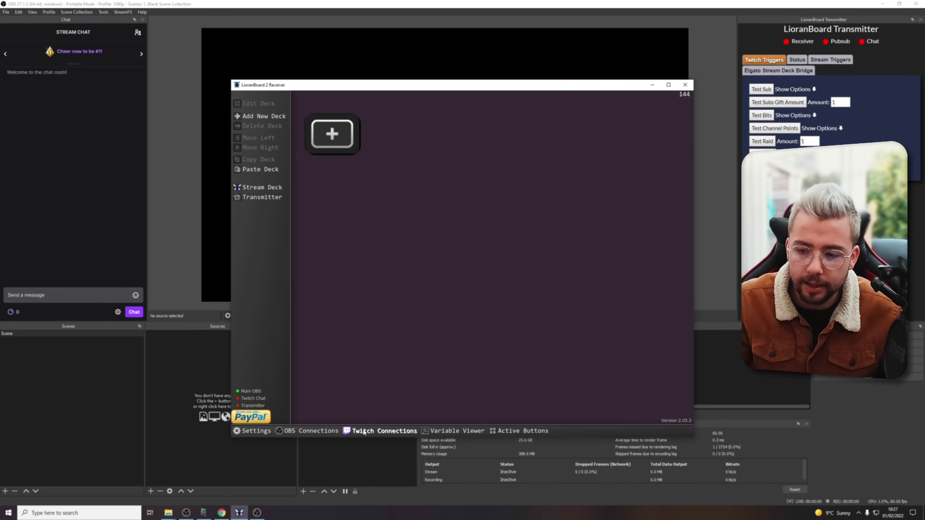
Enable the Manage Extension, View Stream Key, Edit follows, View email and Predictions Twitch scopes.
left_click(365, 431)
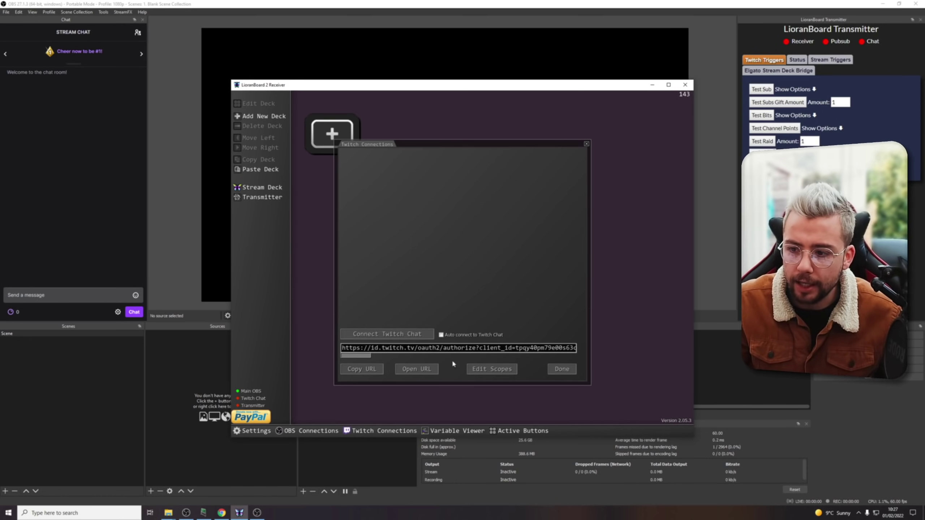
left_click(485, 367)
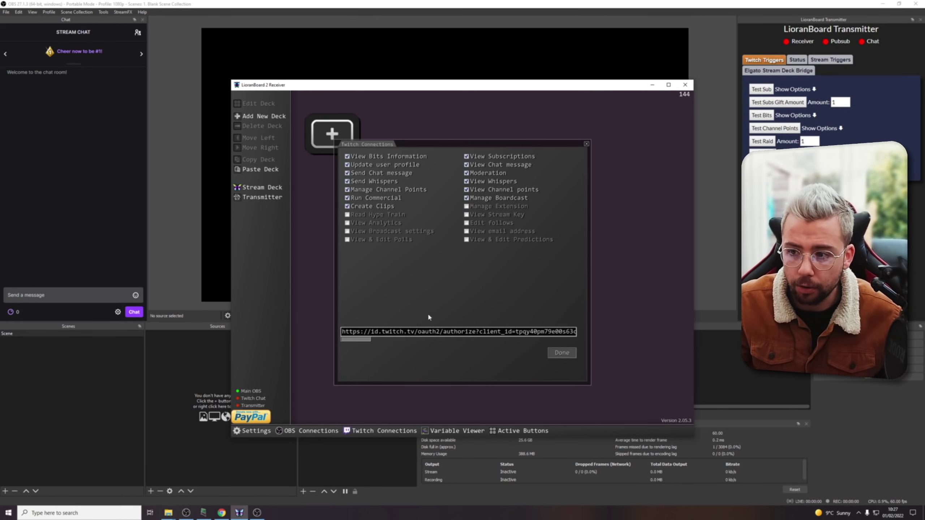
left_click(466, 206)
left_click(466, 215)
left_click(466, 223)
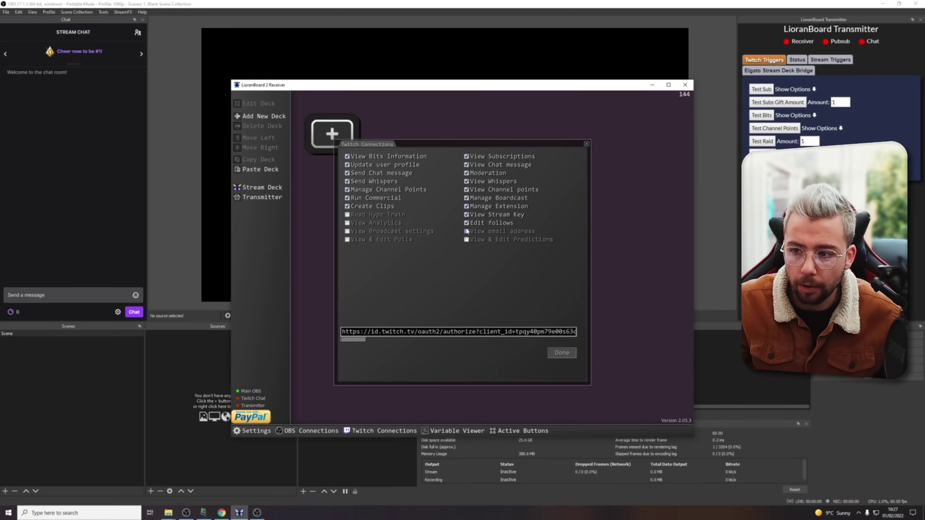
left_click(466, 231)
left_click(466, 239)
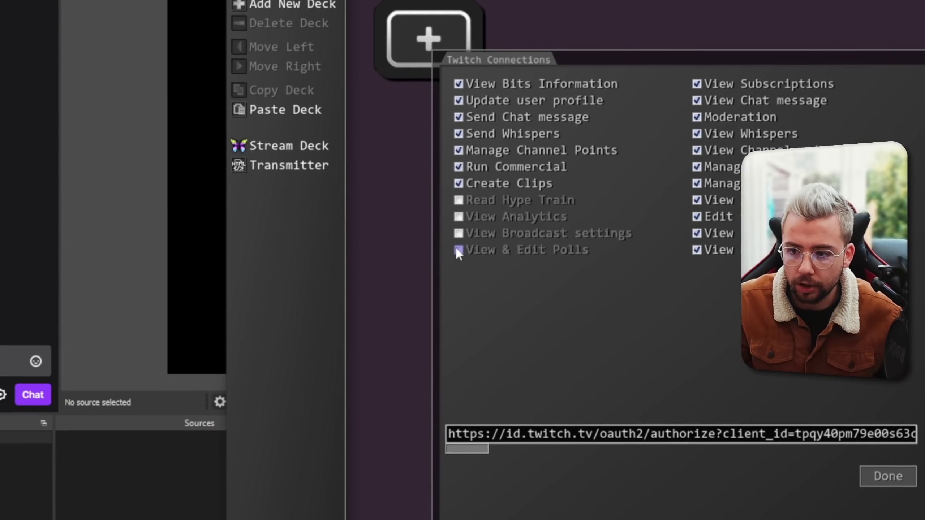
Enable the Polls, Broadcast settings, Analytics and Read Hype Train scopes, then confirm the scope list.
left_click(458, 250)
left_click(458, 234)
left_click(458, 216)
left_click(458, 200)
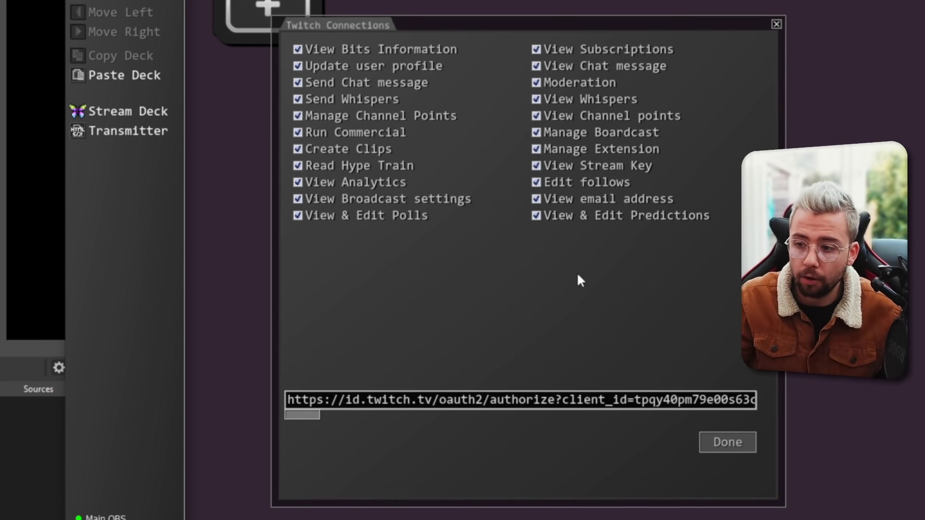
left_click(728, 442)
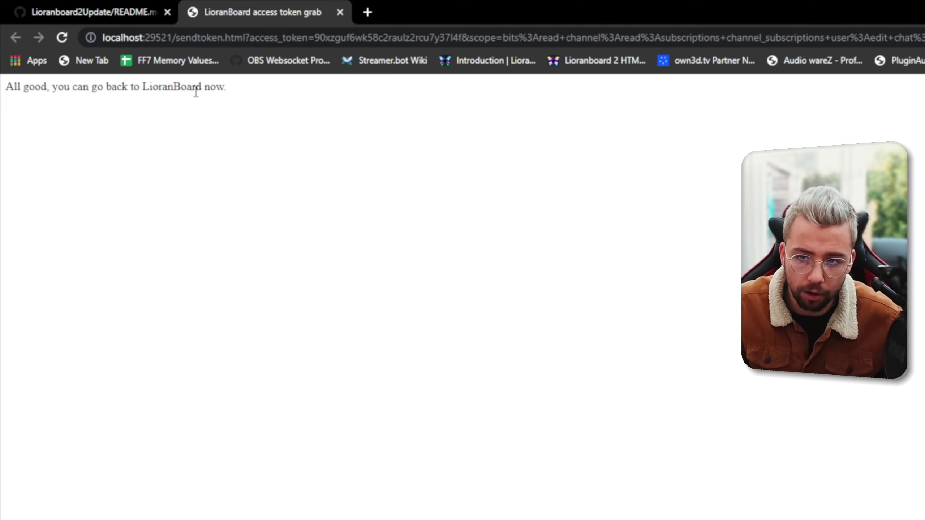
Close the access token confirmation tab and the browser with Ctrl+W to return to LioranBoard.
key("ctrl+w")
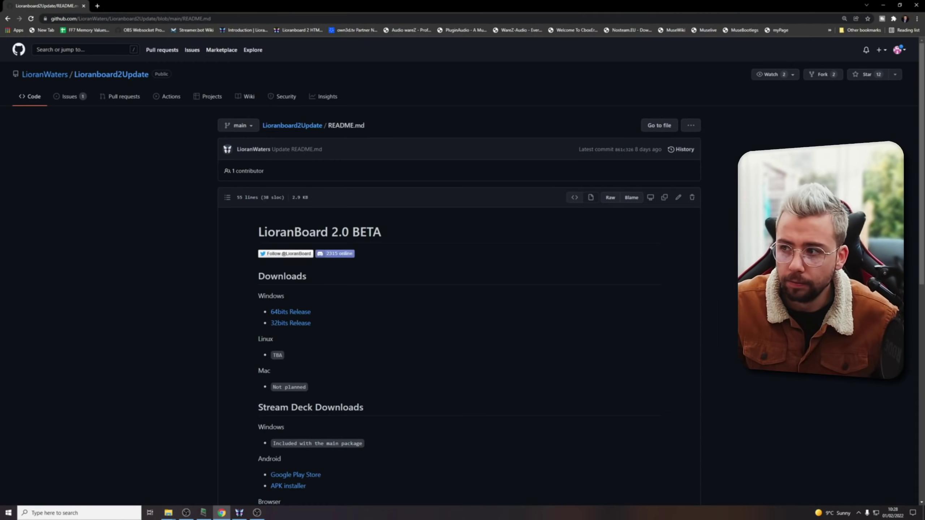
key("ctrl+w")
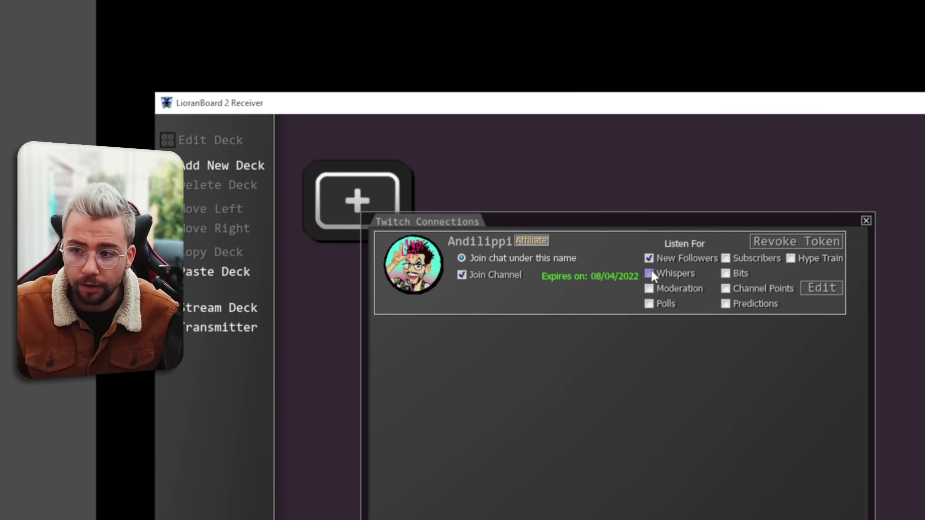
Listen for whispers, moderation, polls, predictions, channel points, bits, subscribers and hype trains.
left_click(649, 273)
left_click(649, 288)
left_click(649, 304)
left_click(726, 304)
left_click(725, 289)
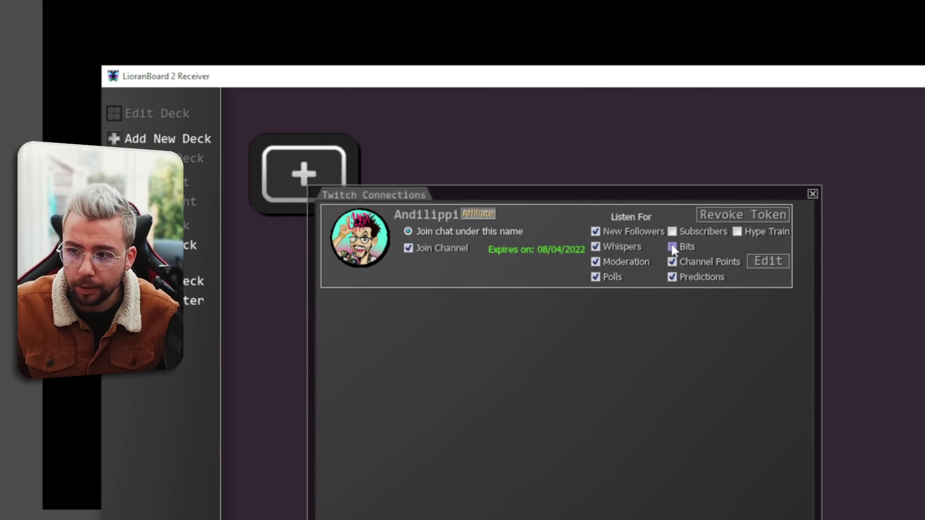
left_click(672, 247)
left_click(672, 231)
left_click(737, 231)
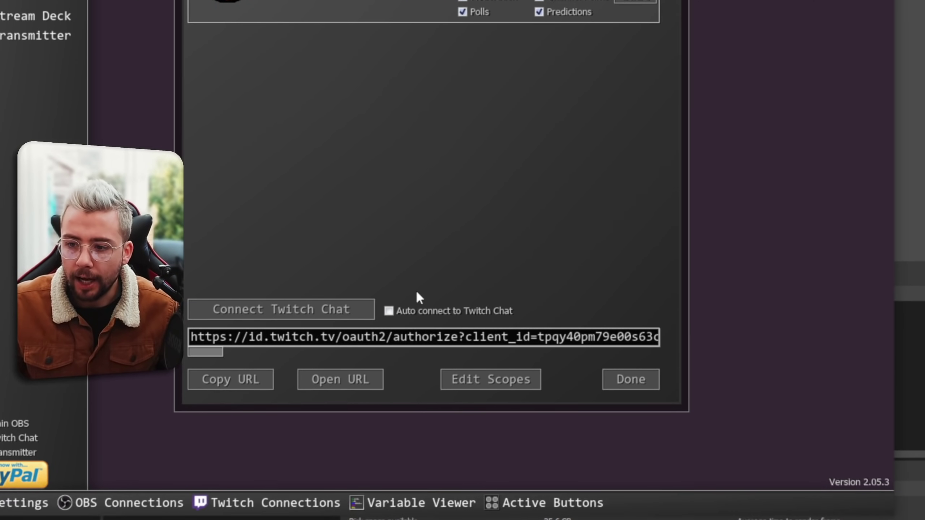
Turn on auto-connect to Twitch chat, connect now, and close the Twitch connection settings.
left_click(391, 273)
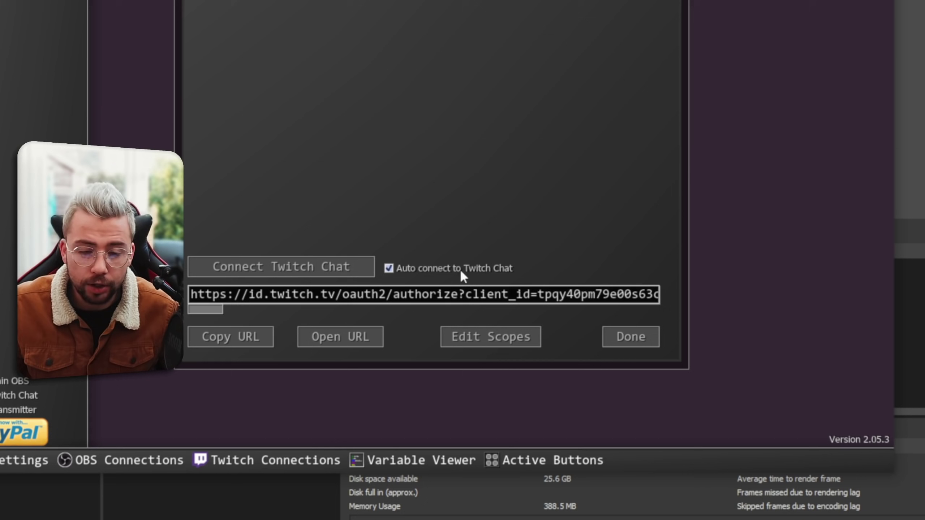
left_click(294, 273)
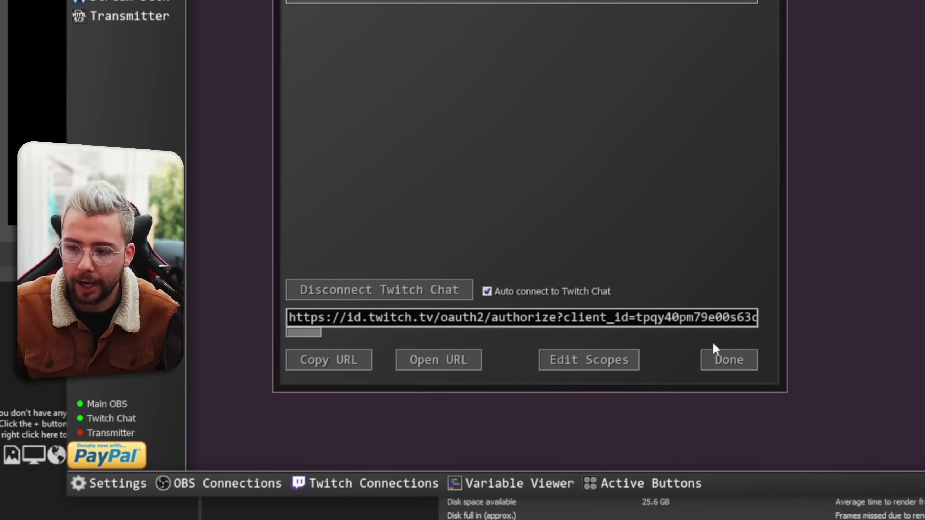
left_click(714, 351)
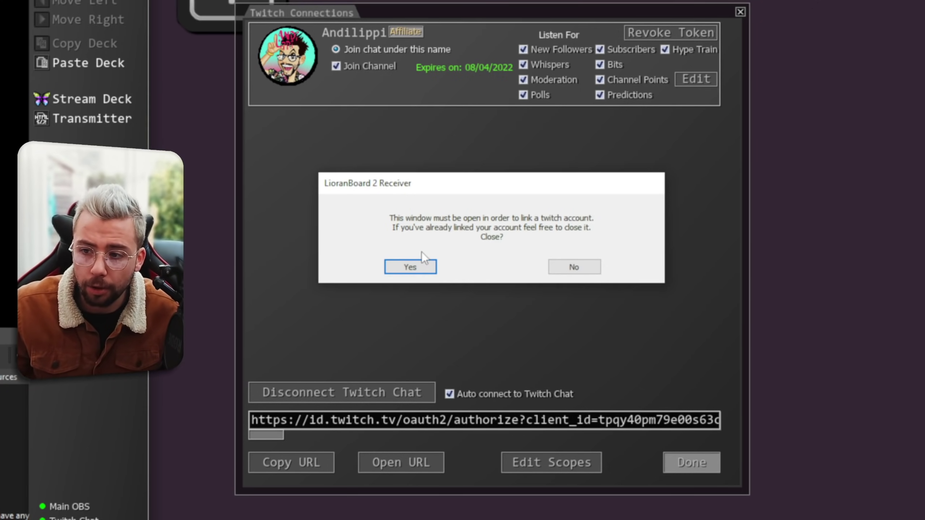
left_click(420, 266)
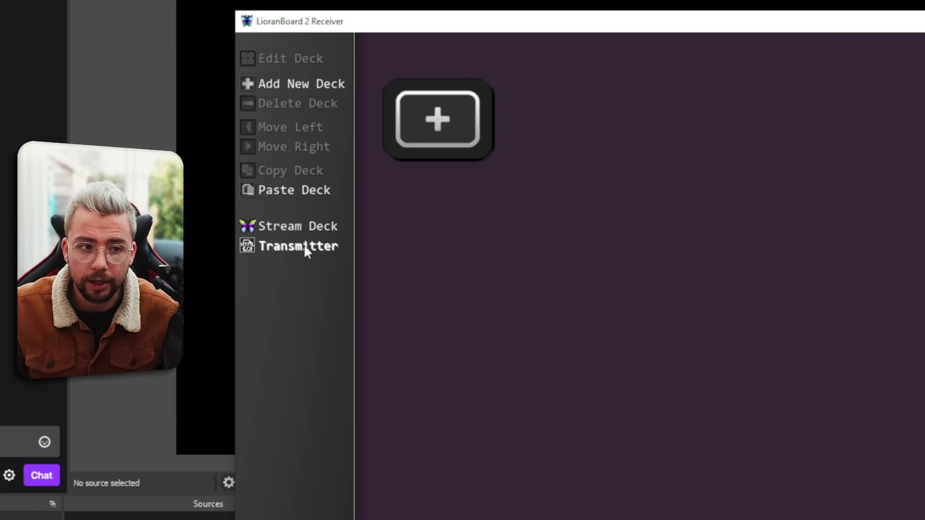
Choose Open in a Browser from LioranBoard's Transmitter menu.
left_click(305, 247)
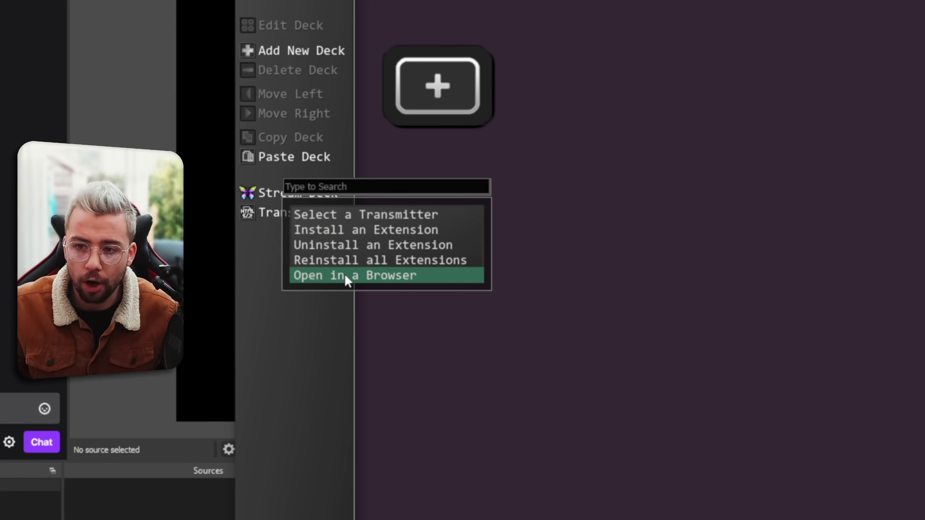
left_click(344, 275)
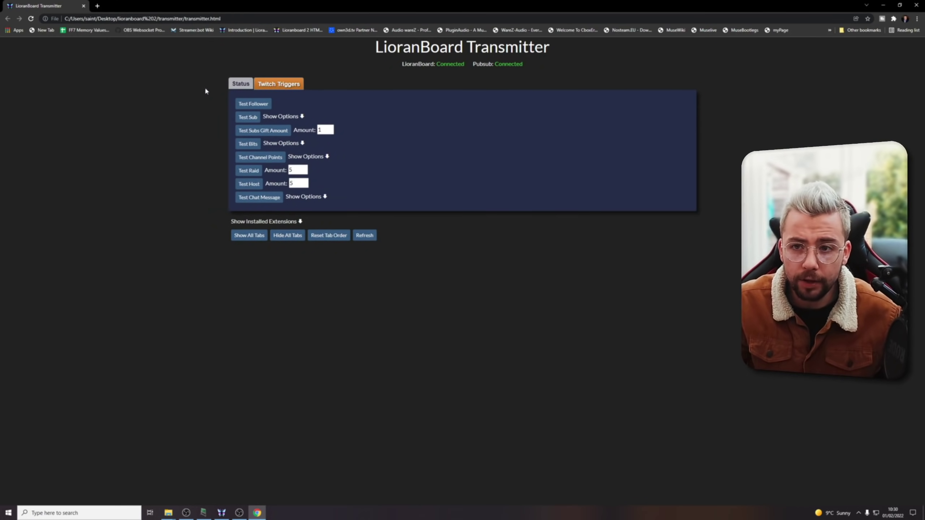
Select the Transmitter page's full address in Chrome's address bar.
left_click(226, 18)
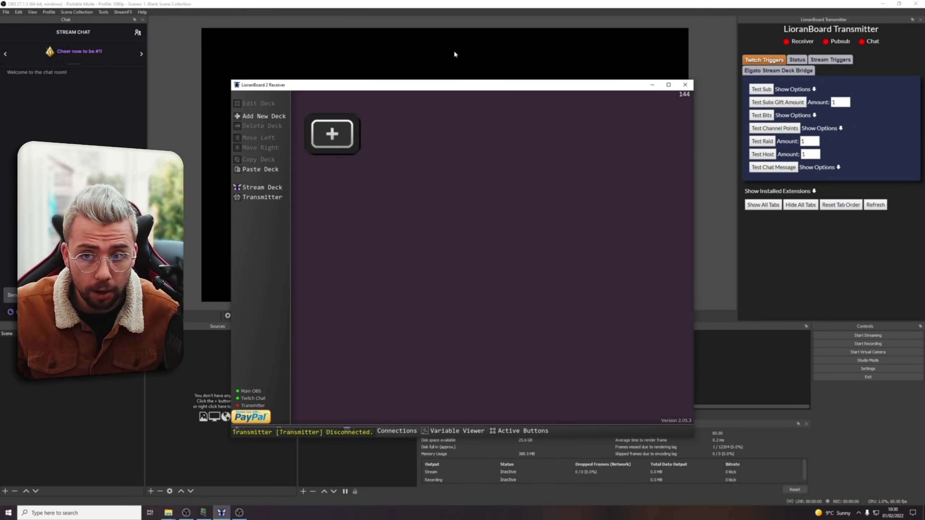
Open the Custom Browser Docks settings from OBS's View menu.
left_click(313, 9)
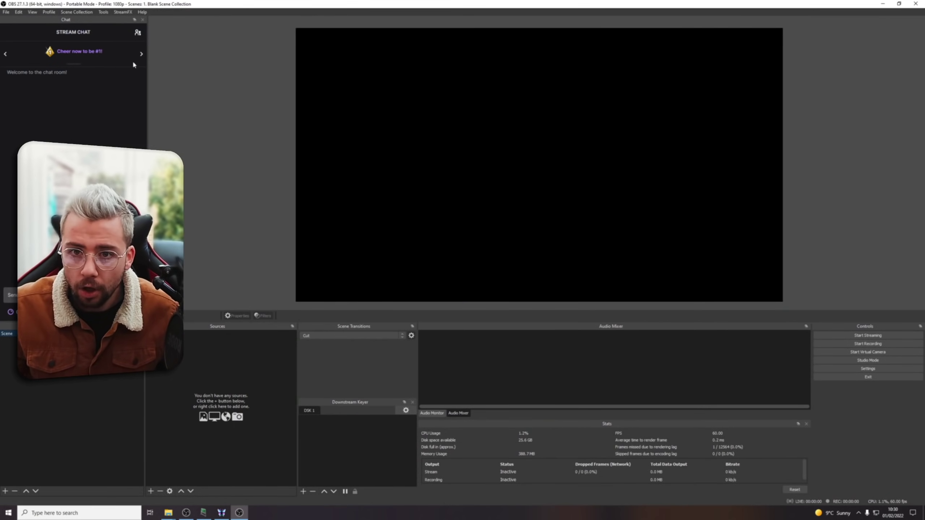
left_click(32, 13)
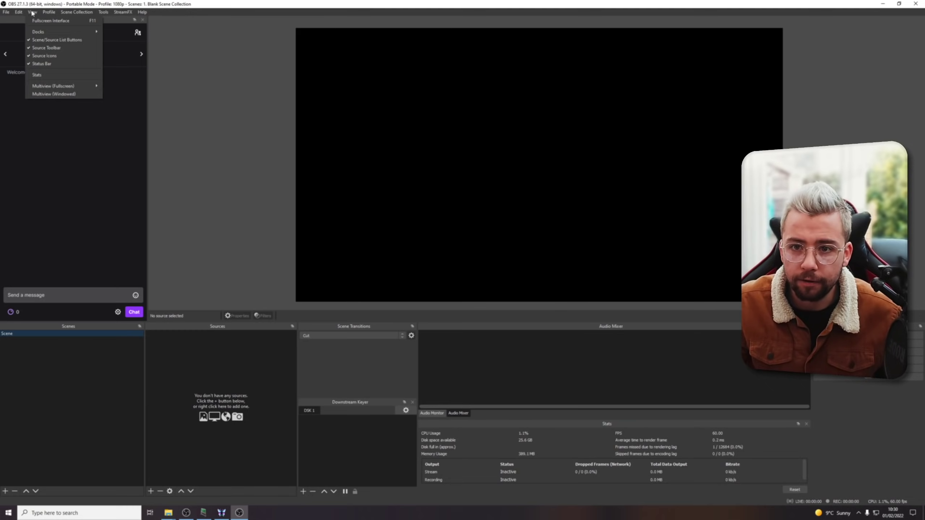
mouse_move(97, 32)
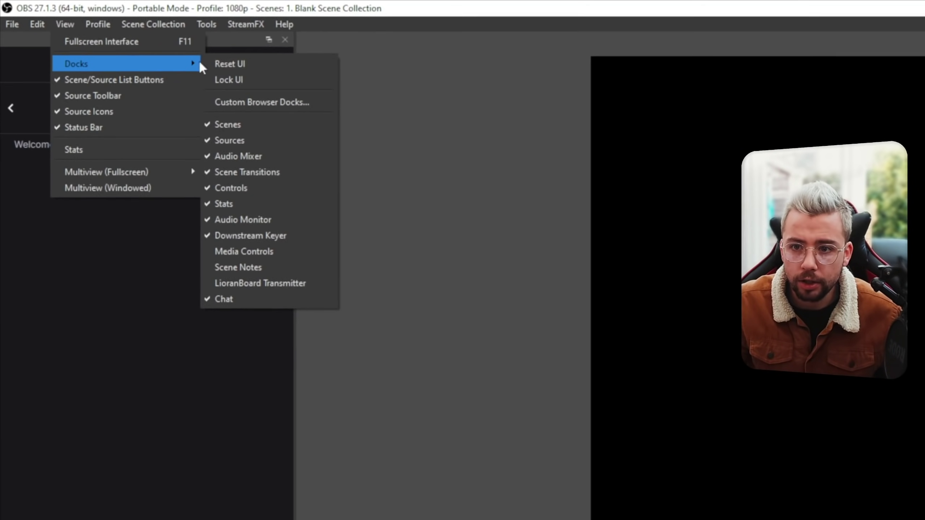
left_click(264, 106)
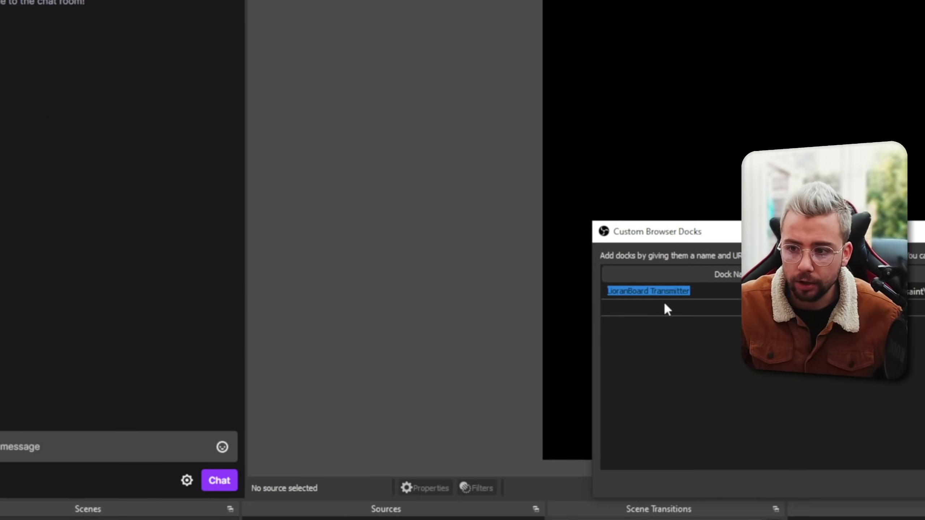
Add a 'LioranBoard 2 Transmitter' dock using the pasted Transmitter URL without its file:// prefix.
left_click(664, 301)
type("Liora")
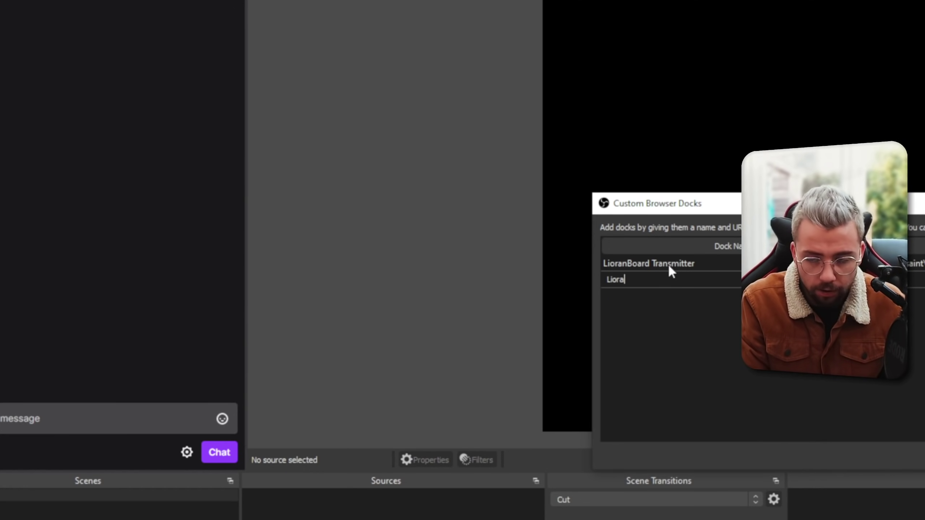
key("BackSpace")
type("anBoard")
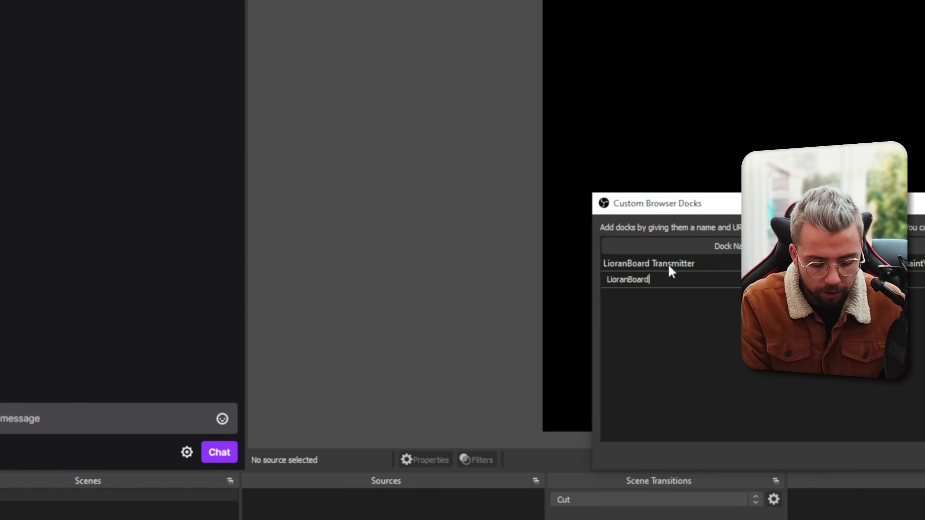
type(" 2 Trans")
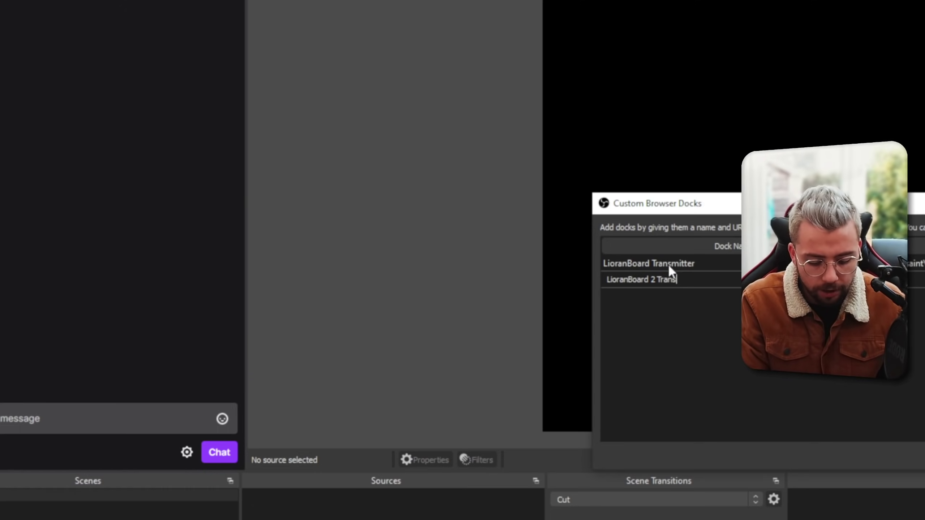
type("mitter")
key("Tab")
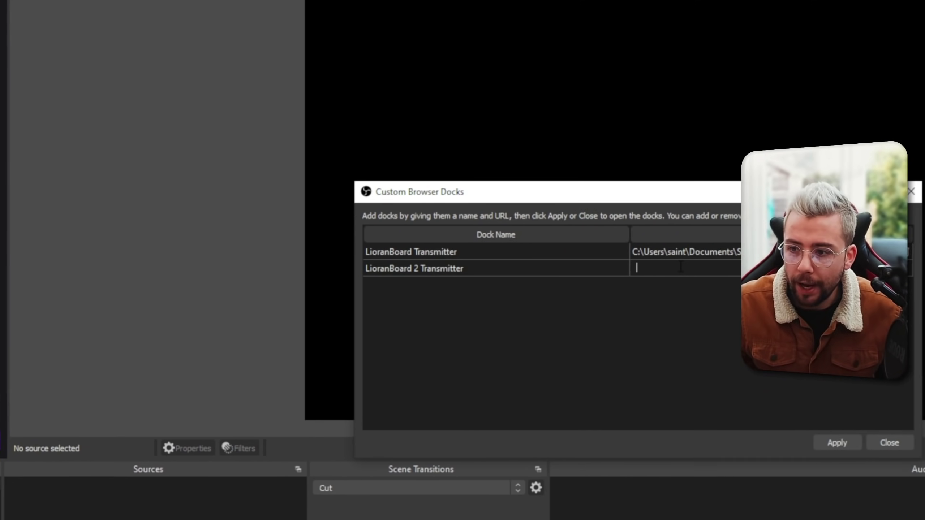
type("file:///C:/Users/saint/Desktop/lioranboard%202/transmitter/transmitter.html")
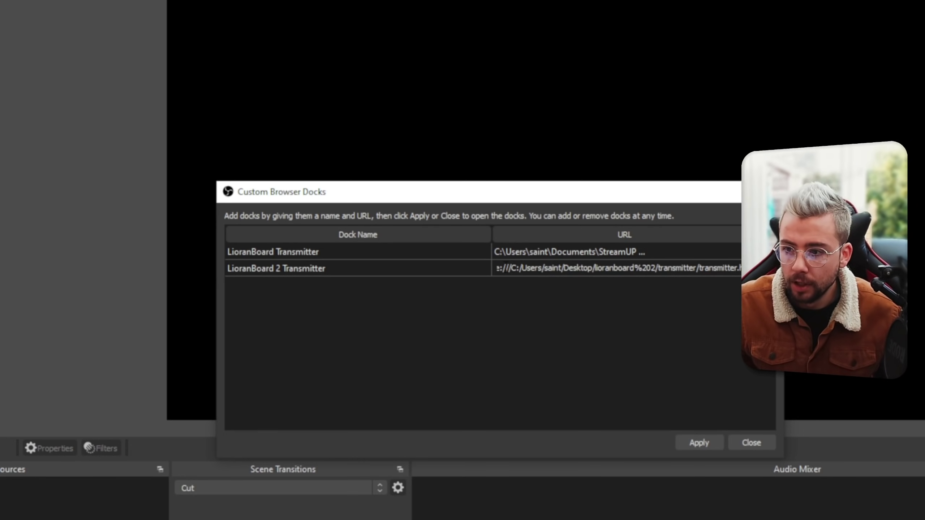
left_click_drag(506, 268, 496, 268)
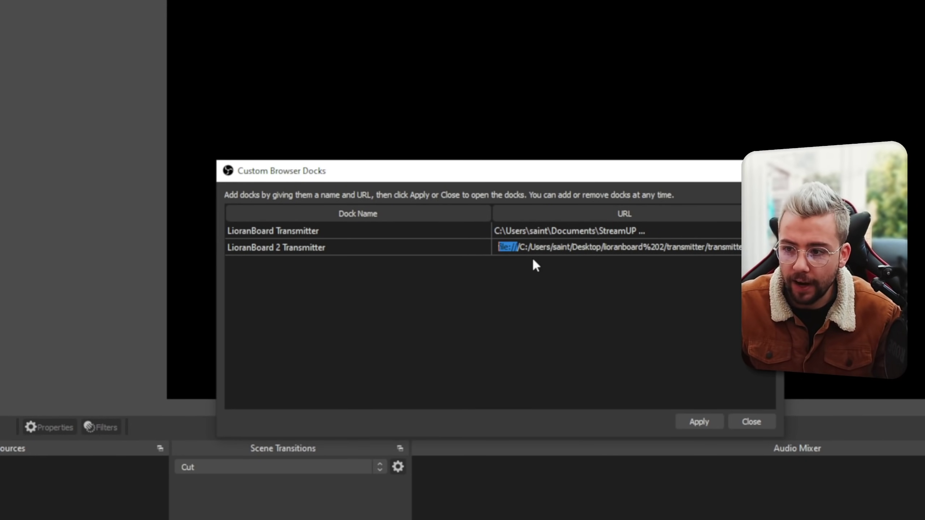
key("Delete")
key("Delete")
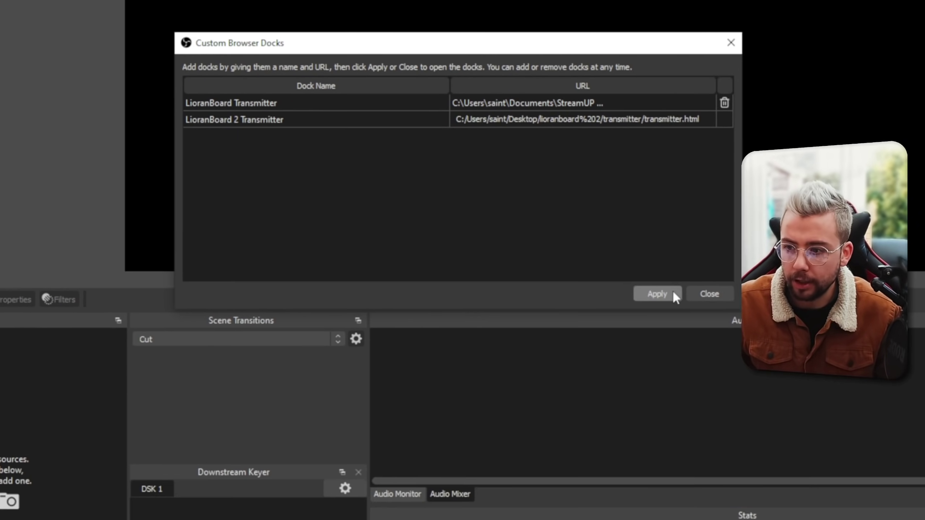
left_click(699, 404)
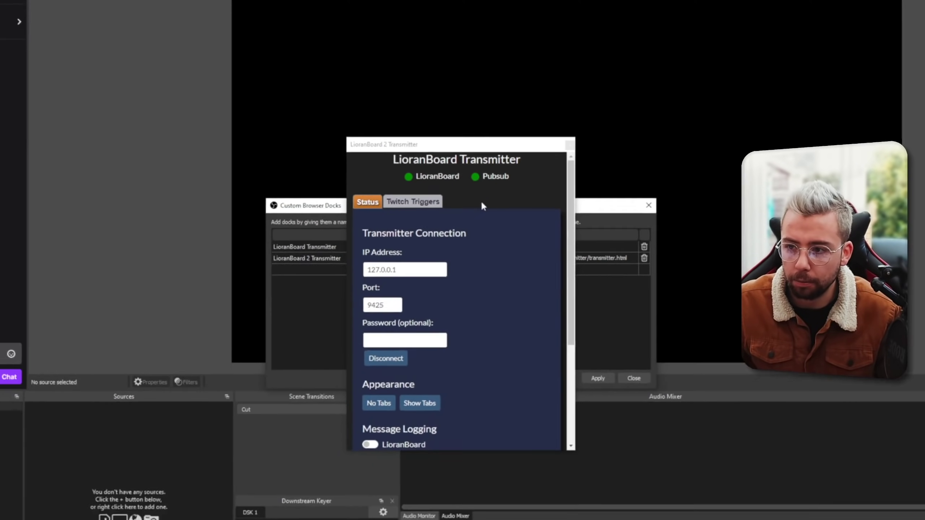
Dock the Transmitter panel on the right, show its Twitch test triggers, and switch to the Receiver.
left_click_drag(459, 145, 905, 138)
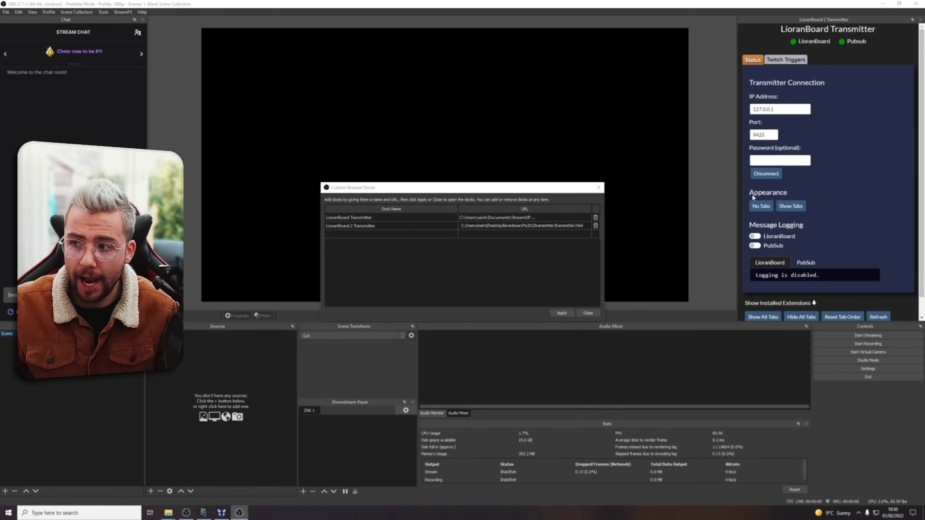
left_click(588, 313)
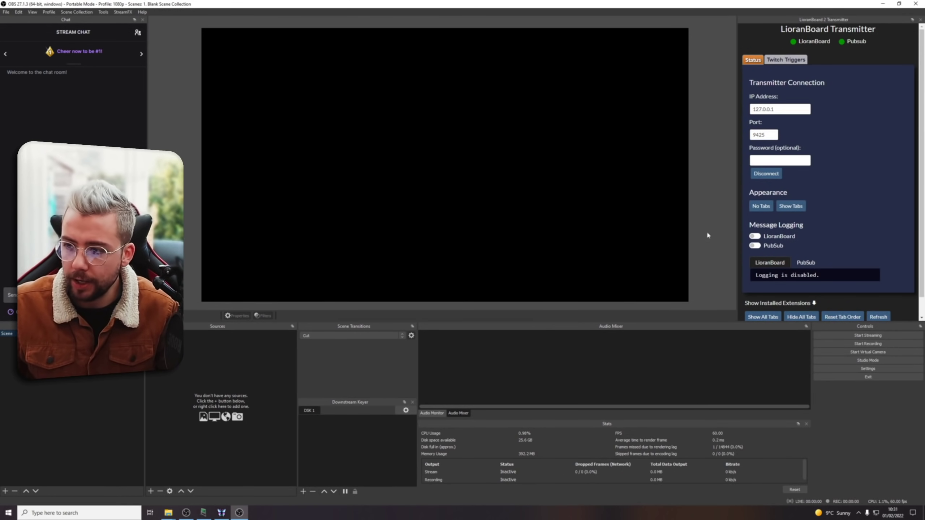
scroll(760, 215, "down", 1)
scroll(797, 50, "up", 1)
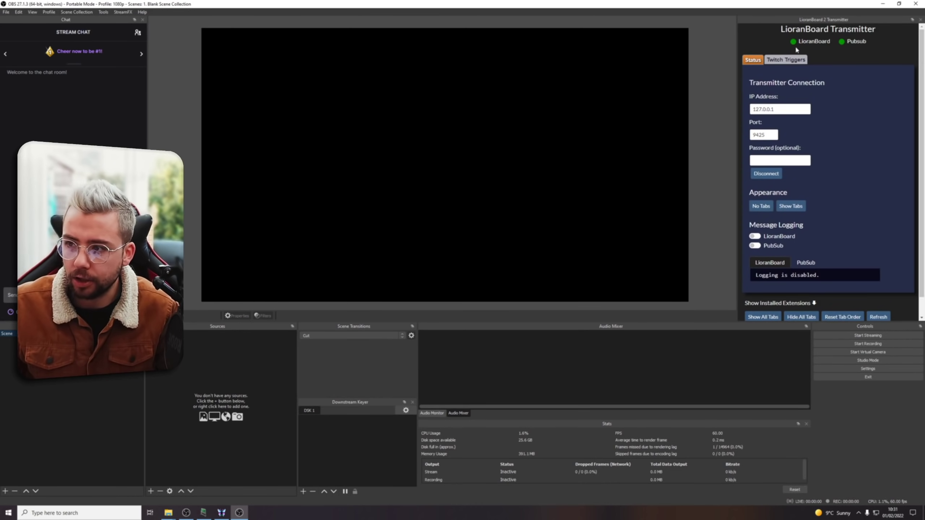
left_click(779, 62)
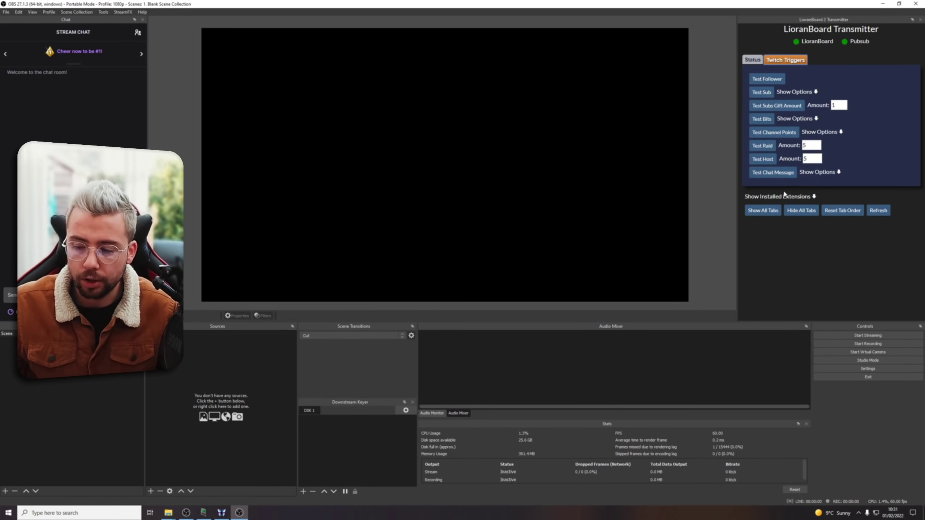
left_click(223, 513)
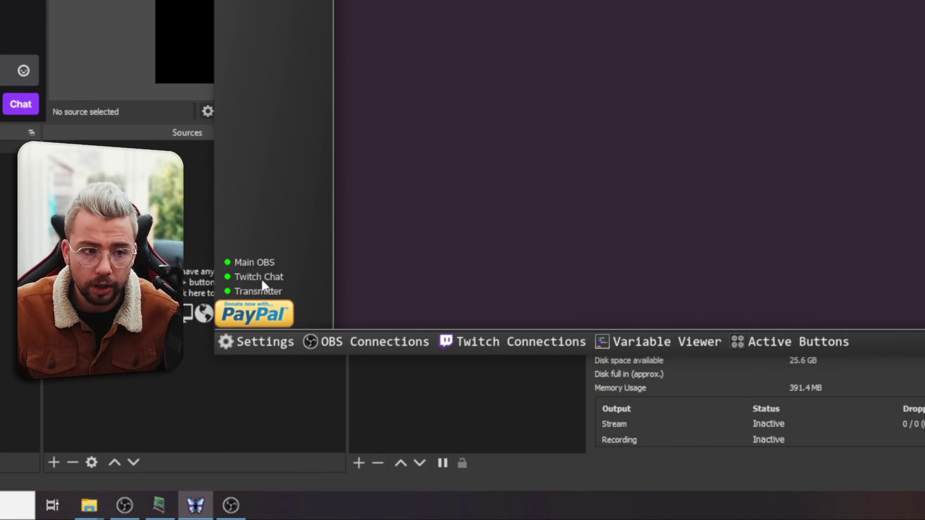
Create a new deck named Deck 1.
mouse_move(265, 306)
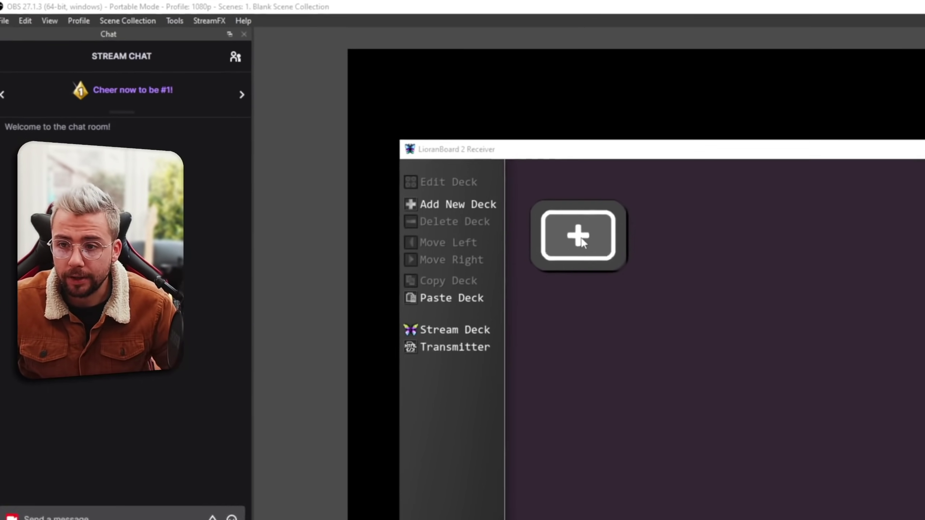
left_click(581, 237)
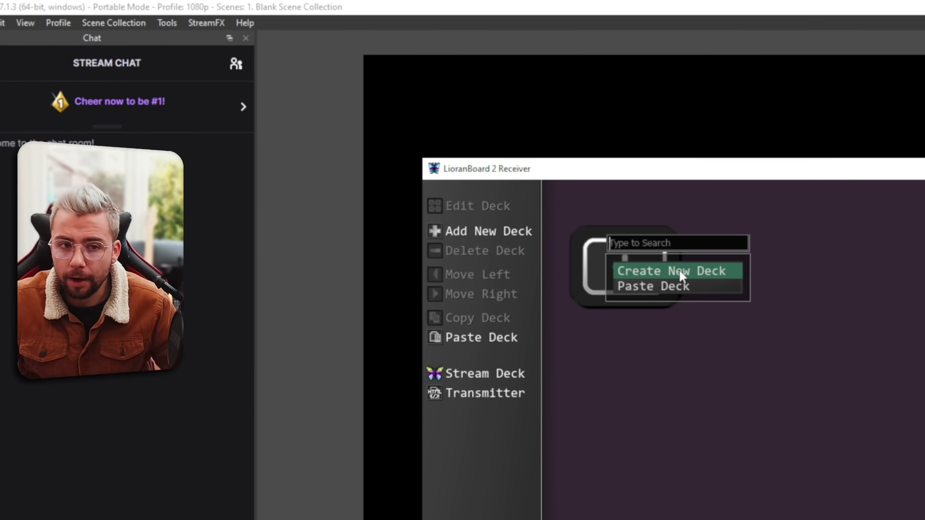
left_click(682, 276)
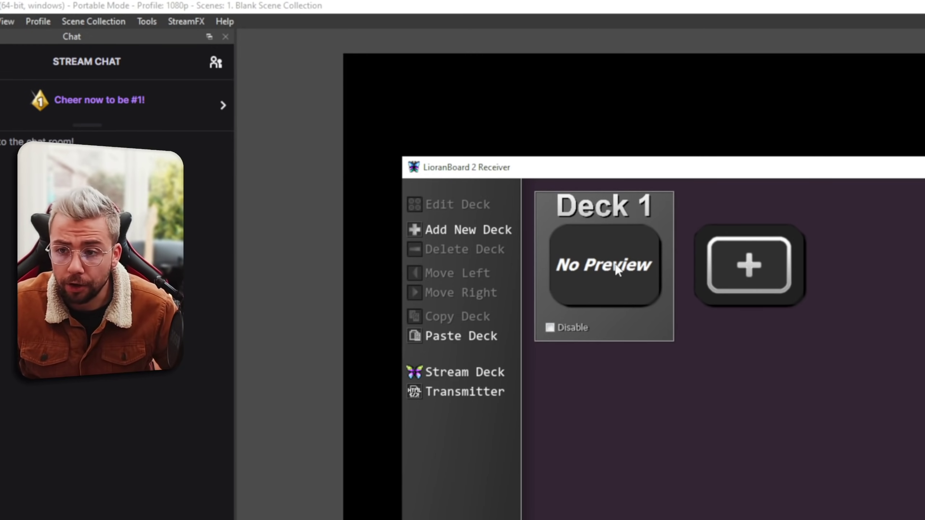
Open Deck 1 for editing with grid snapping on and the X spacing value selected.
left_click(616, 269)
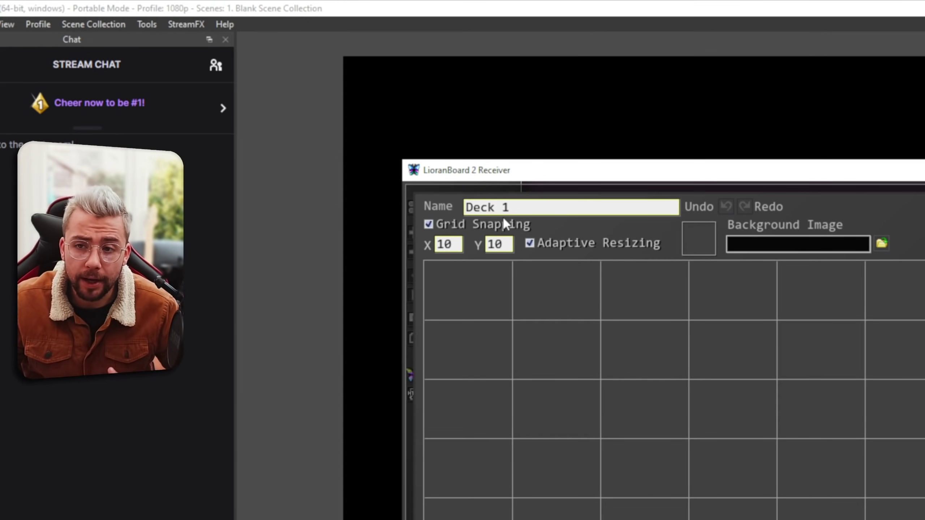
left_click(432, 224)
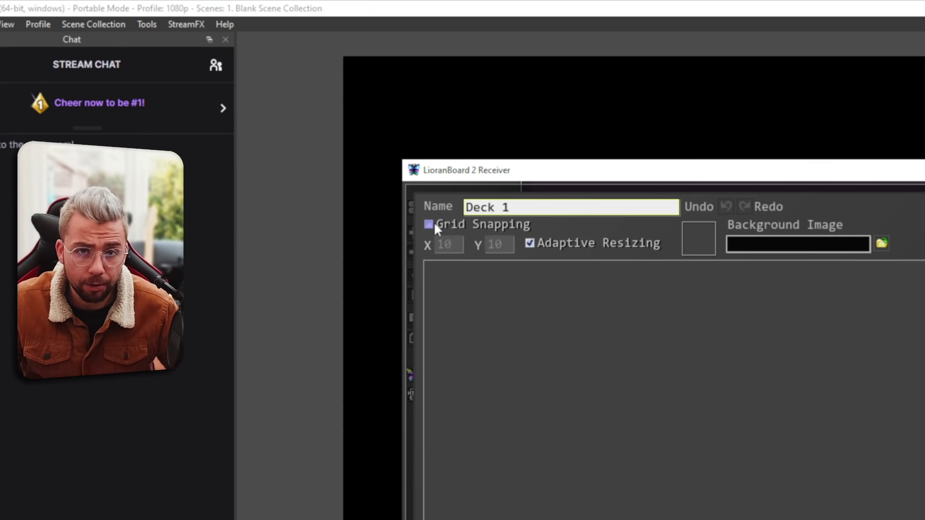
left_click(433, 224)
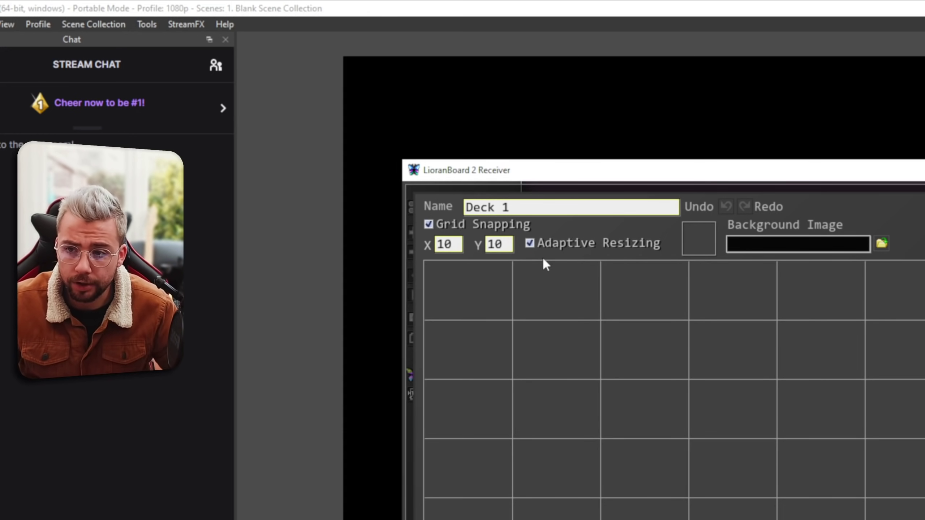
left_click_drag(452, 252, 427, 252)
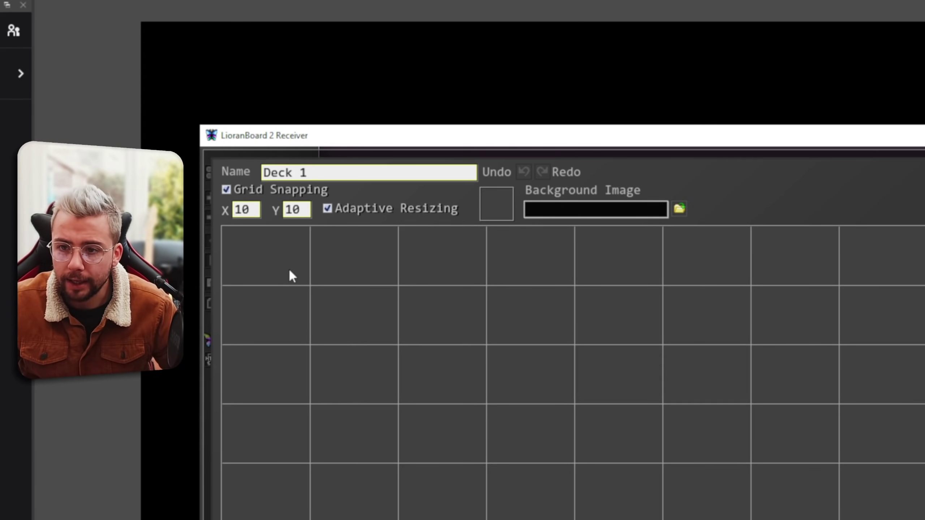
Create a button on the deck grid, placed at column three, row four, sized two by two cells.
right_click(291, 270)
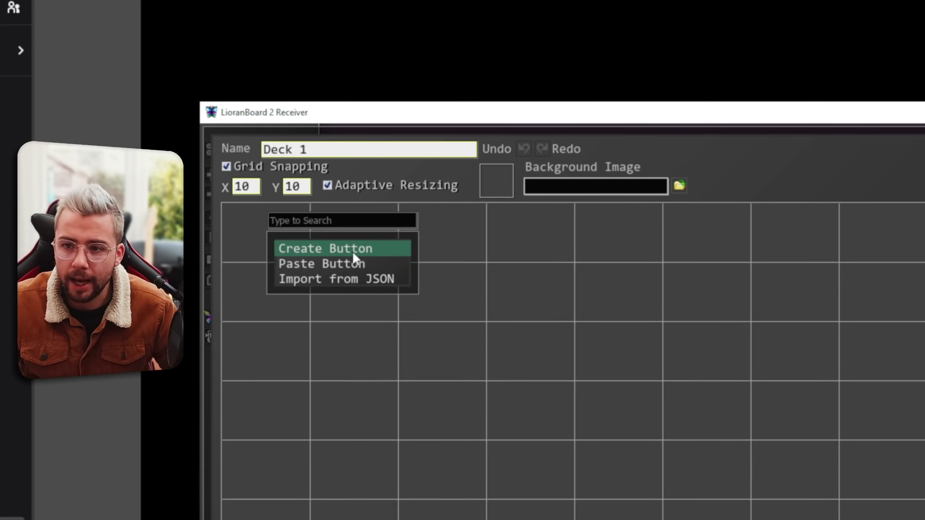
left_click(353, 253)
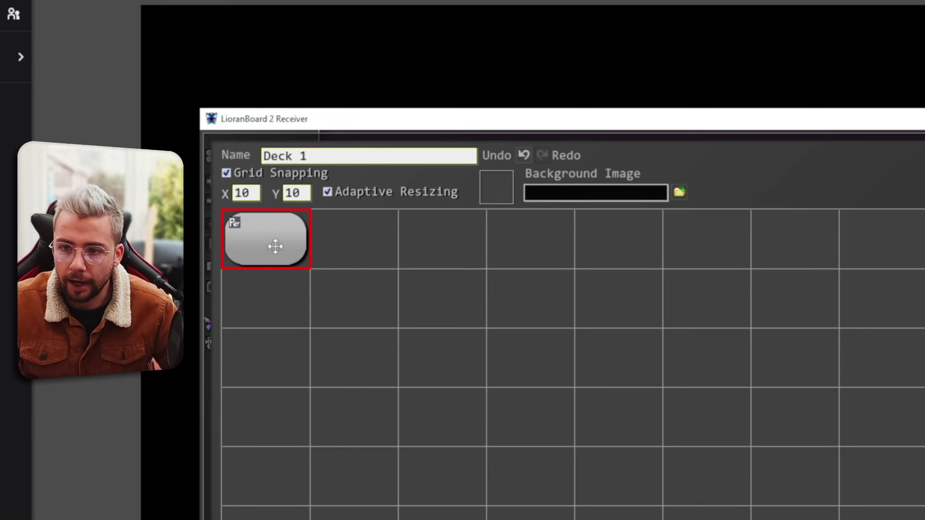
left_click_drag(276, 246, 452, 424)
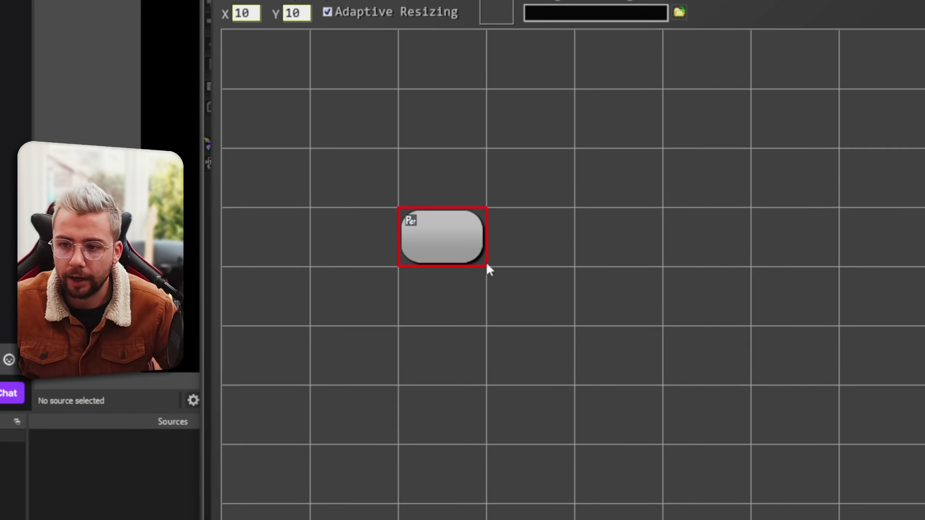
left_click_drag(488, 273, 485, 519)
left_click_drag(459, 378, 581, 229)
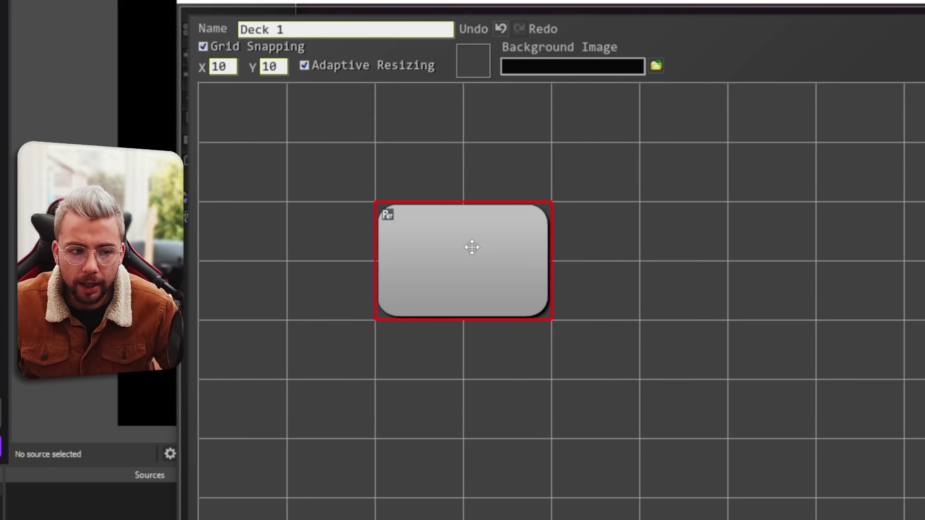
Label the button 'Button 1', colour it blue (6DA6C0), and save its appearance.
right_click(472, 248)
left_click(509, 249)
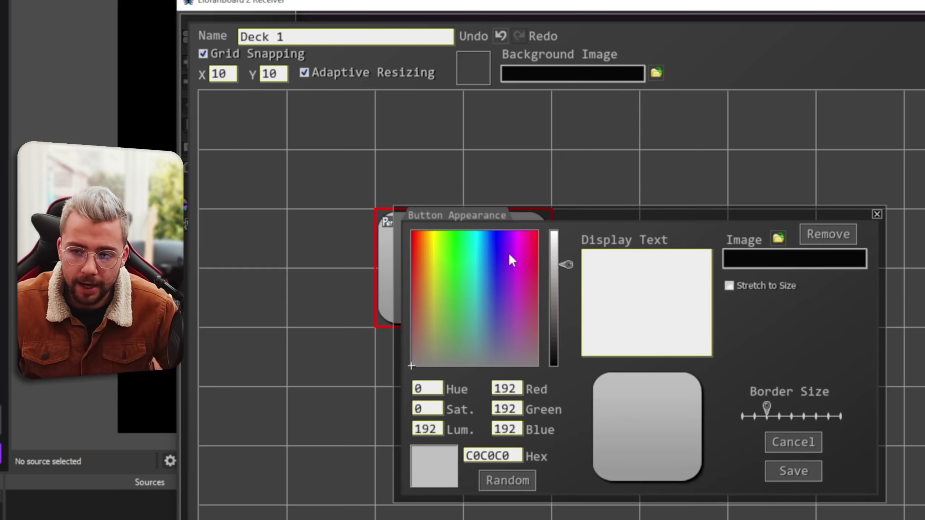
left_click(616, 257)
type("Butto")
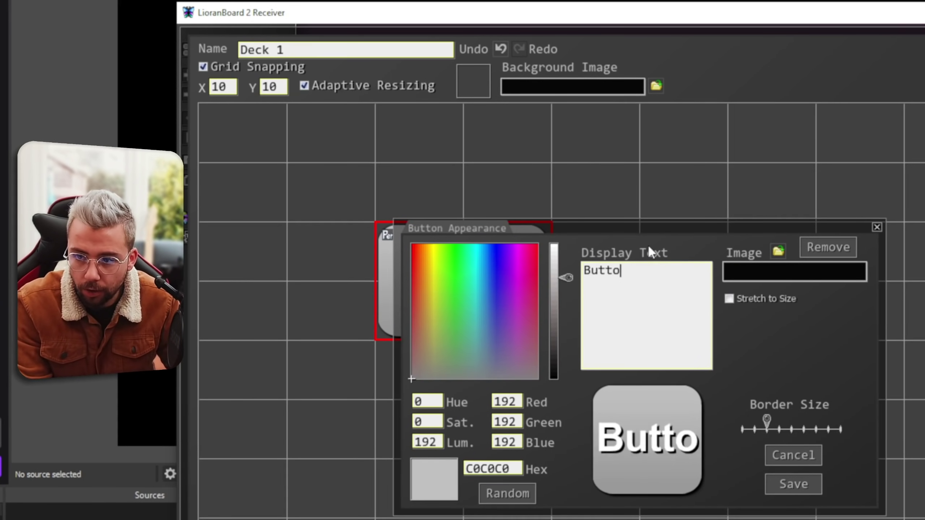
type("n 1")
left_click(479, 356)
left_click(481, 320)
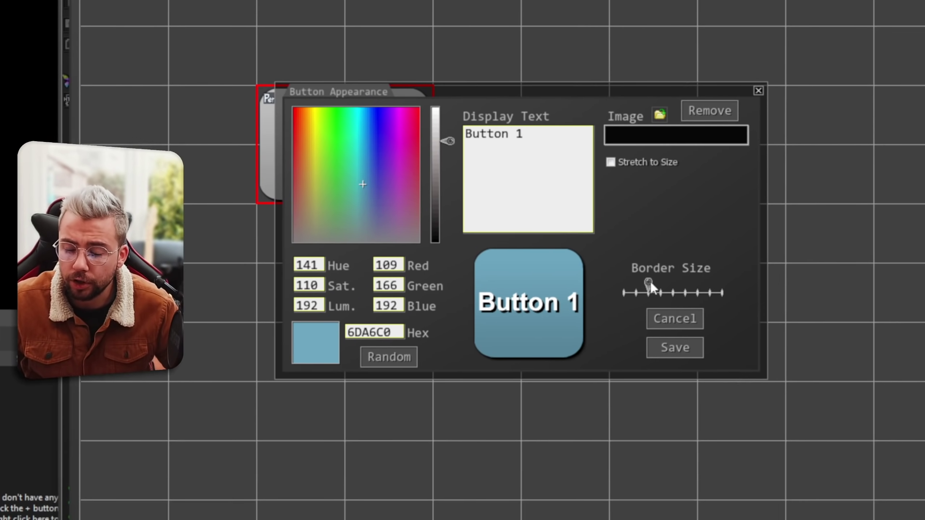
left_click(673, 347)
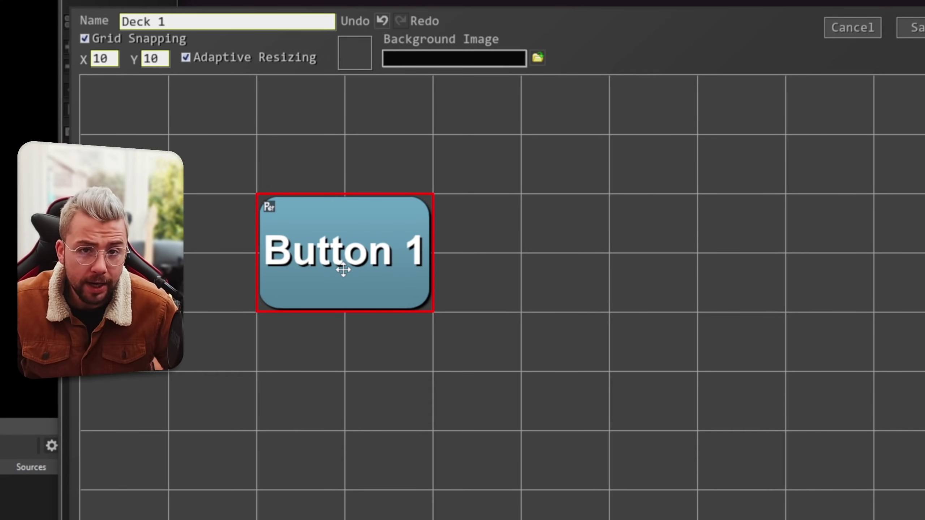
In Button 1's trigger editor, add a trial OBS trigger, browse its update types, then delete it.
right_click(341, 247)
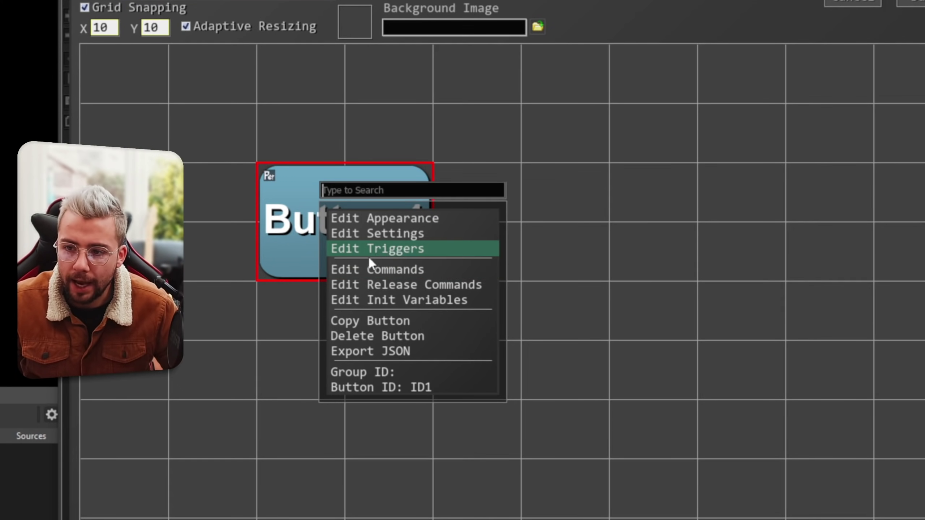
left_click(398, 251)
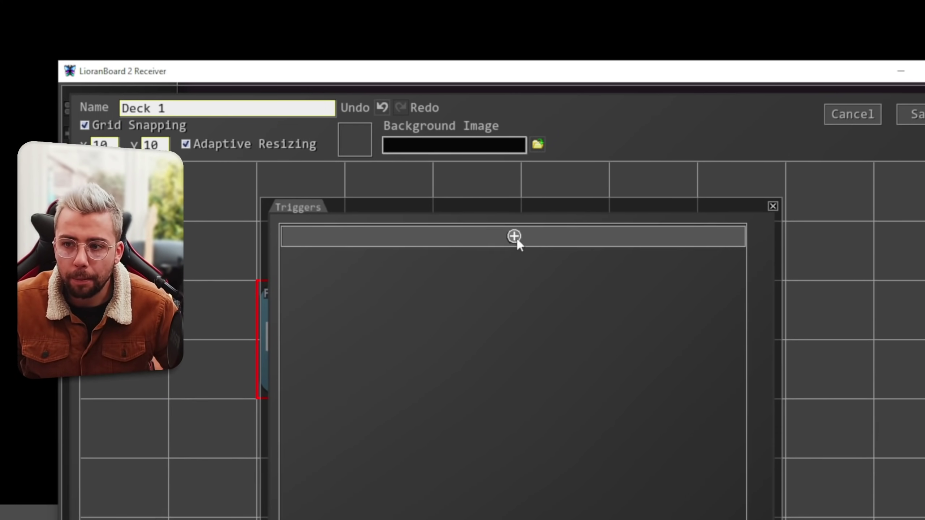
left_click(514, 147)
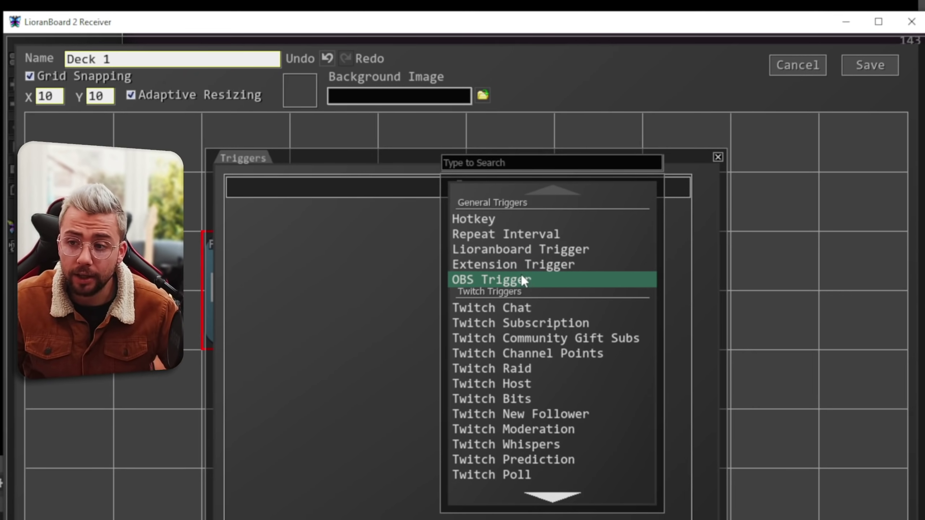
left_click(528, 280)
left_click(606, 191)
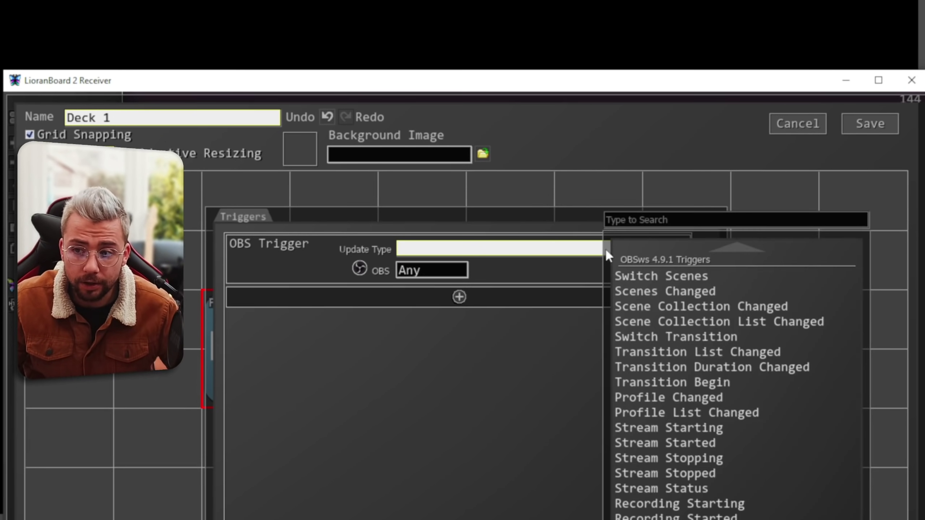
scroll(719, 340, "down", 5)
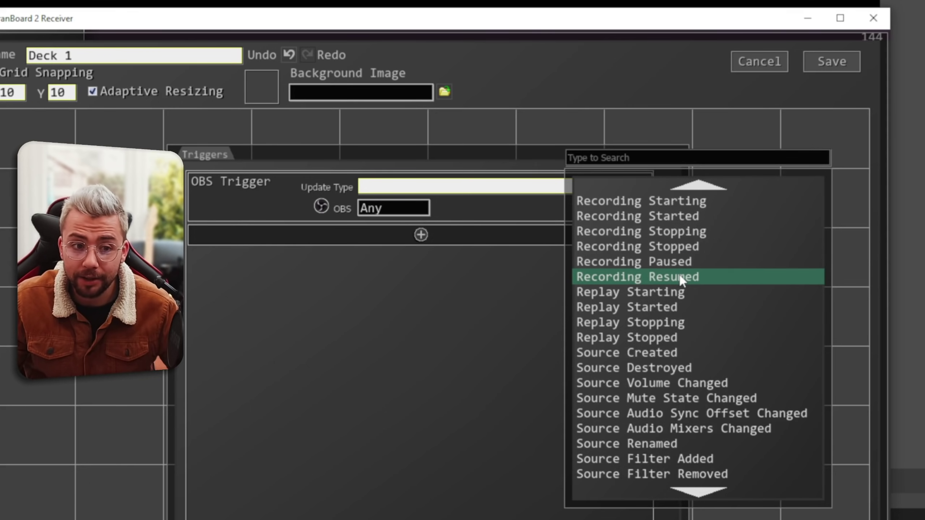
scroll(680, 277, "down", 5)
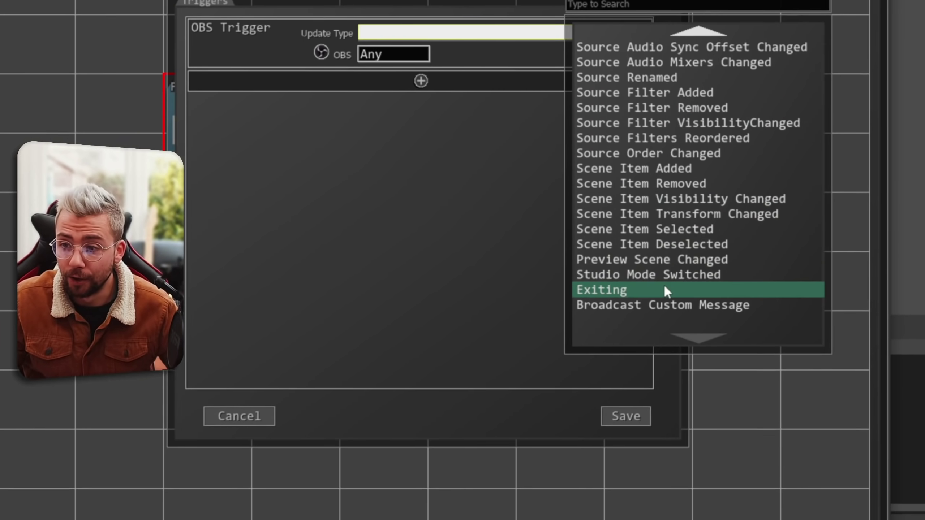
scroll(664, 291, "up", 10)
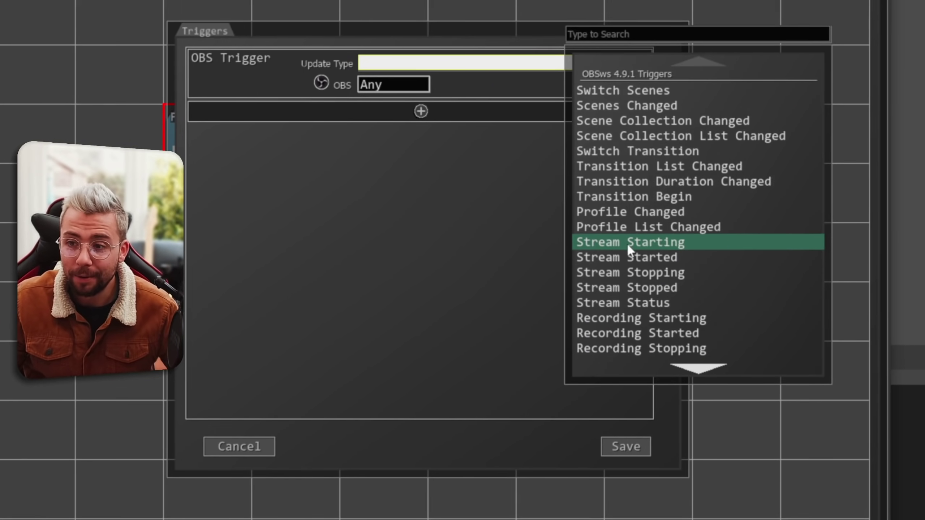
left_click(551, 99)
left_click(624, 84)
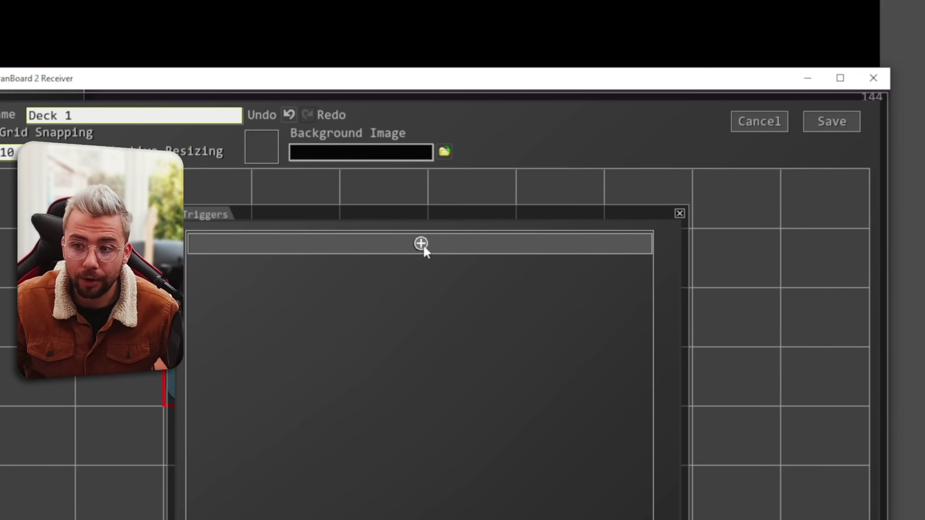
Add a Twitch Chat trigger firing on the message 'test' and save the triggers.
left_click(421, 244)
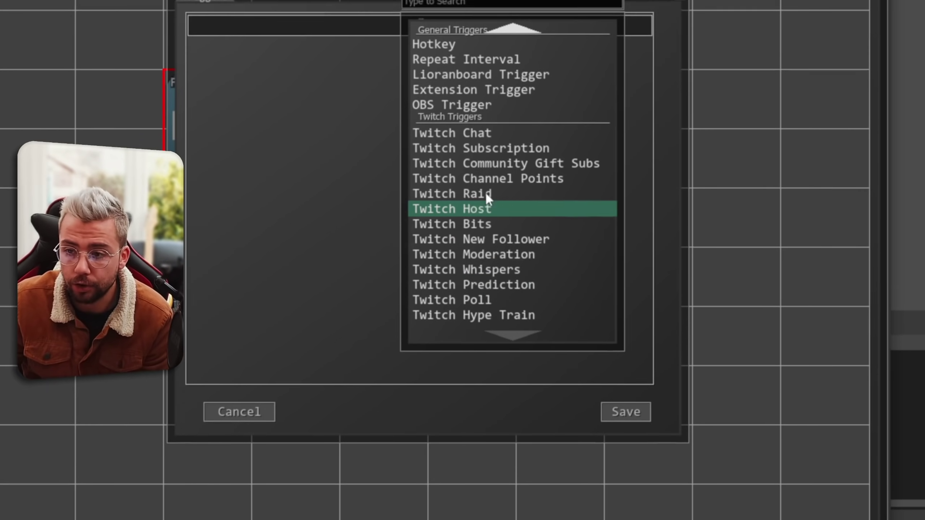
left_click(473, 106)
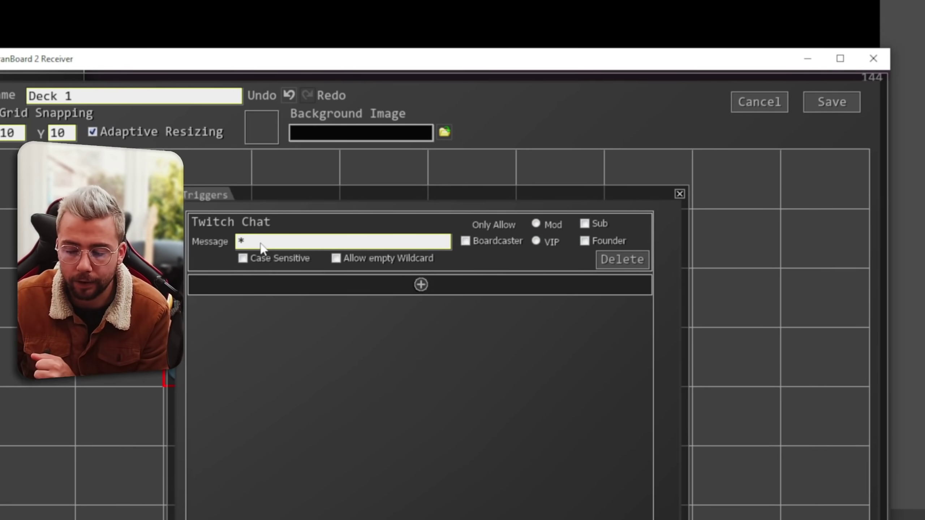
double_click(241, 181)
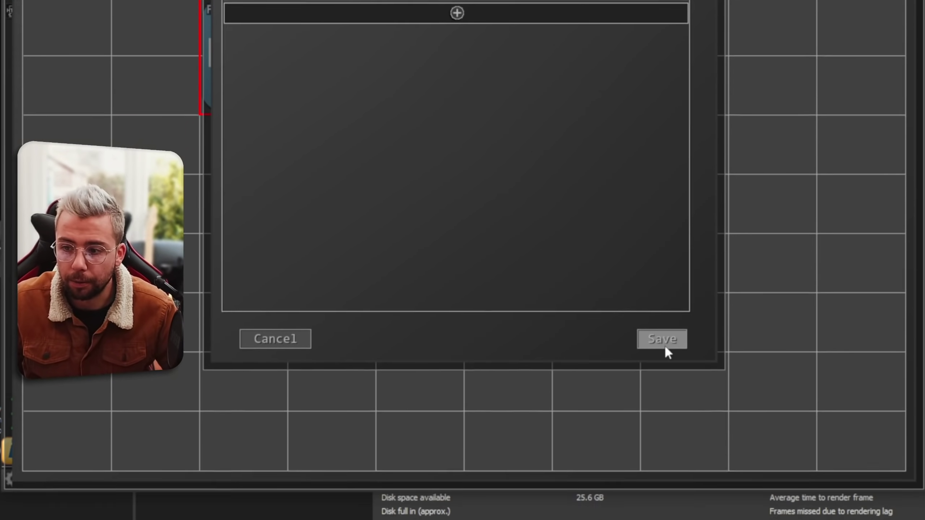
left_click(663, 341)
Add a Twitch: Send Chat Message command to Button 1 with message 'This test actually works!'.
right_click(311, 250)
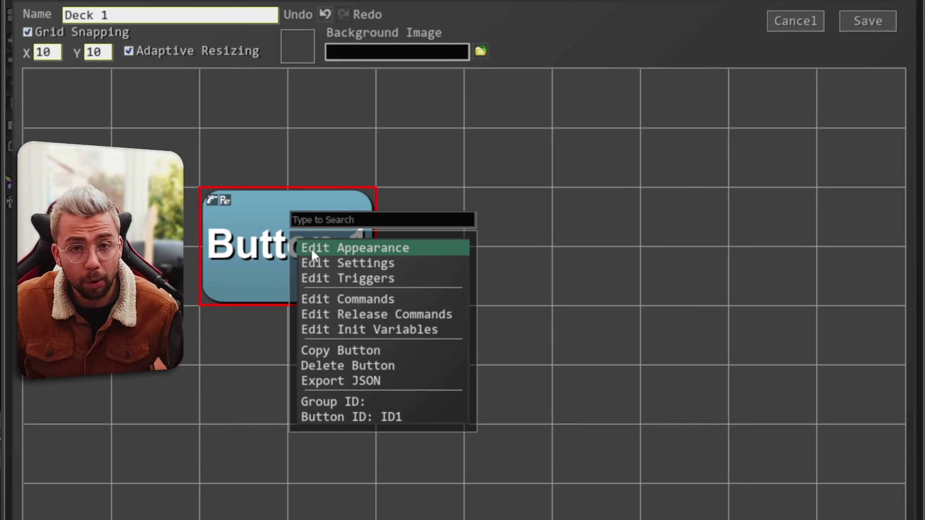
left_click(324, 300)
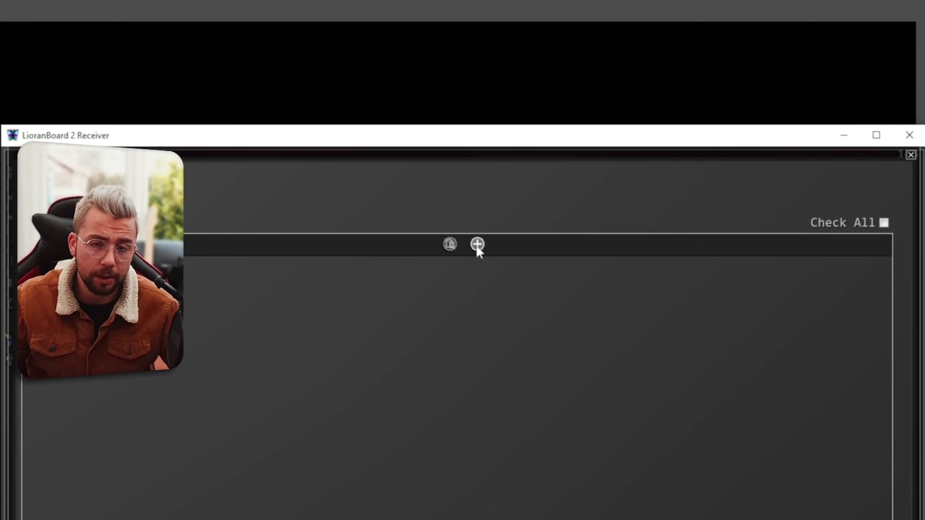
left_click(477, 245)
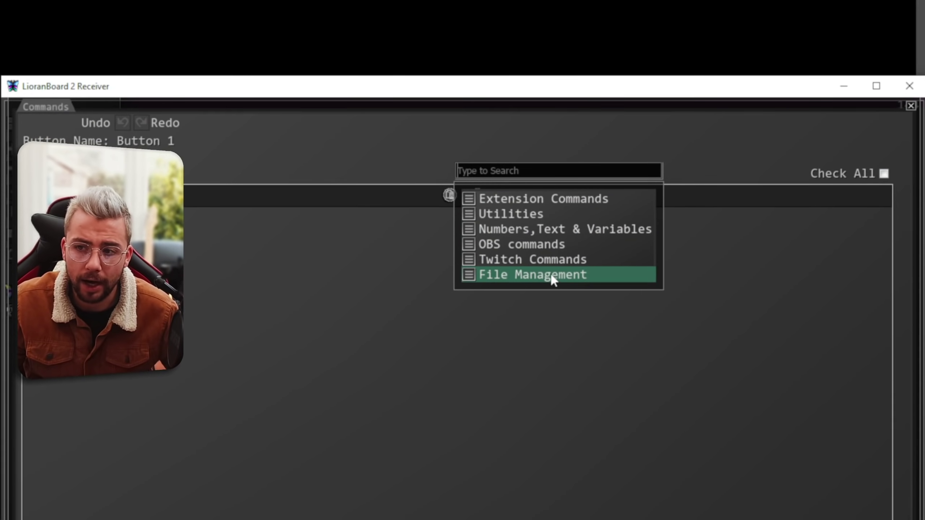
left_click(526, 244)
scroll(574, 273, "down", 6)
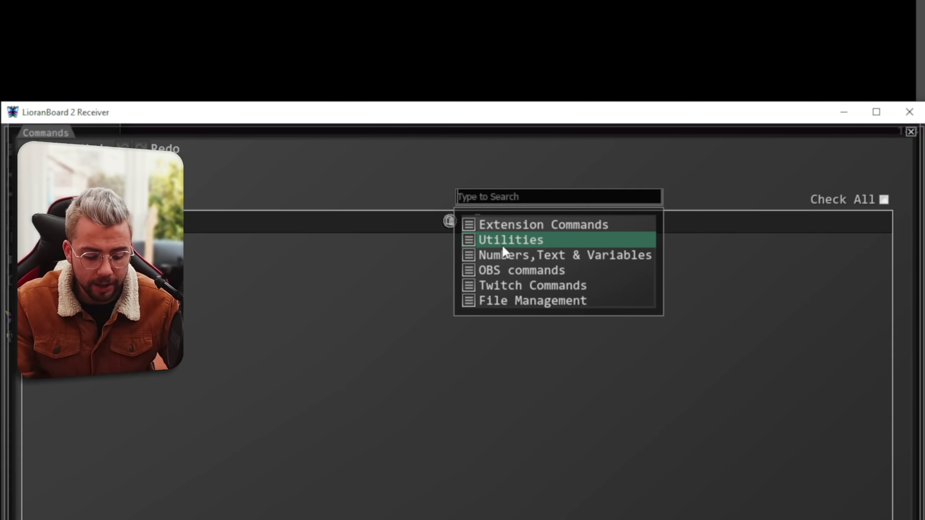
type("twitch")
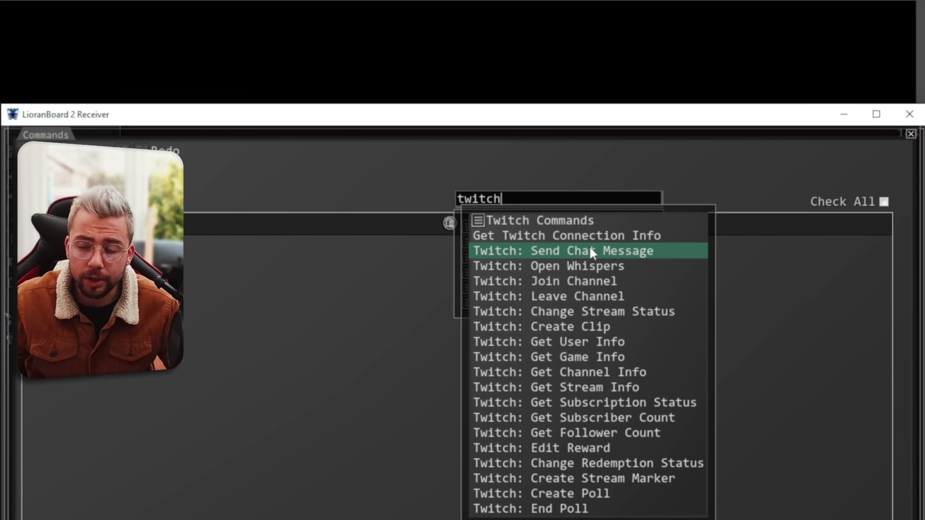
left_click(593, 250)
left_click(196, 237)
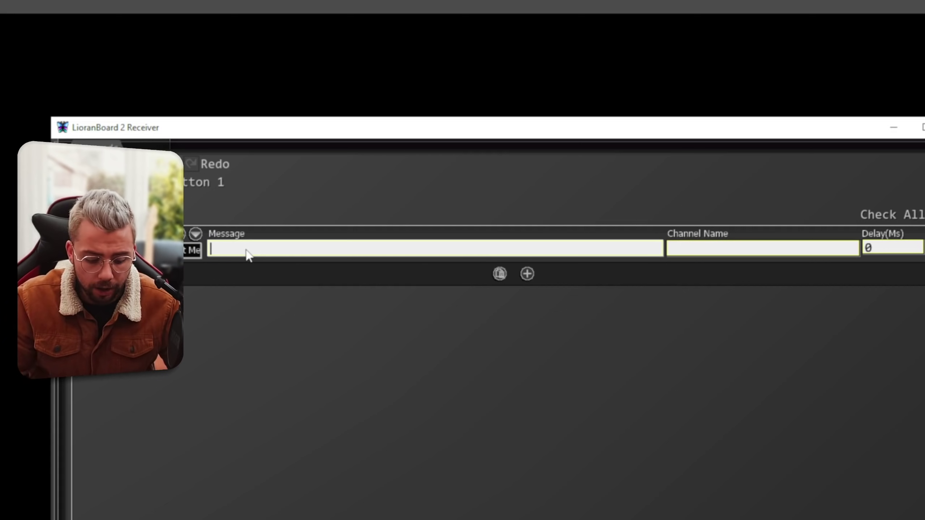
type("This test ac")
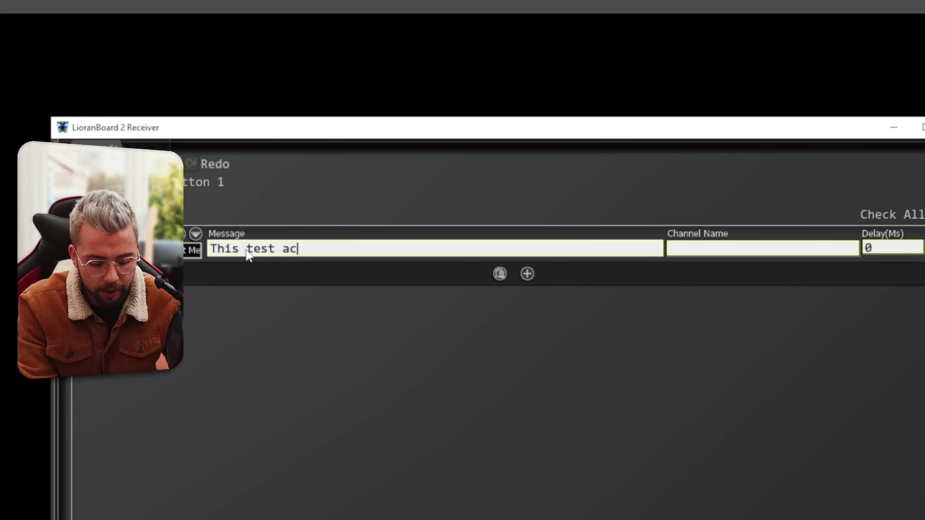
type("tually works!")
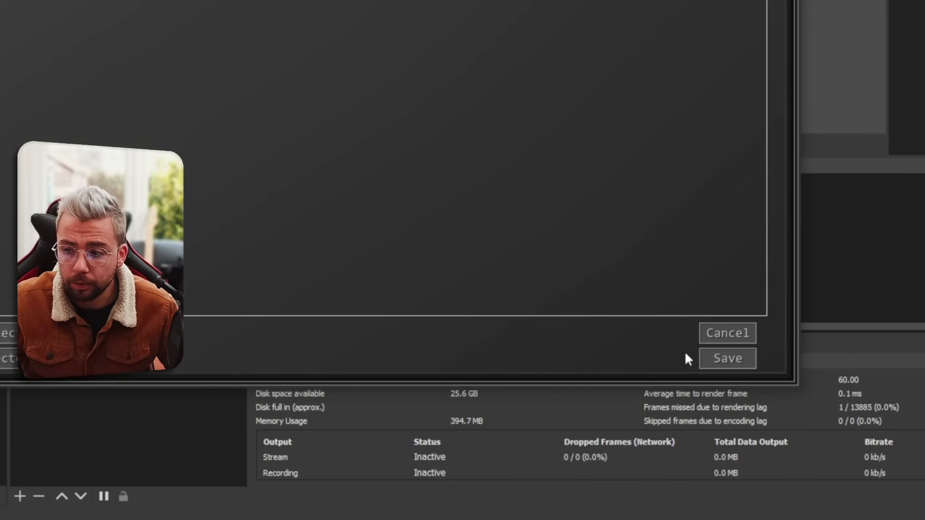
Save Button 1's command and the deck, then send a 'test' message in the Twitch chat.
left_click(728, 359)
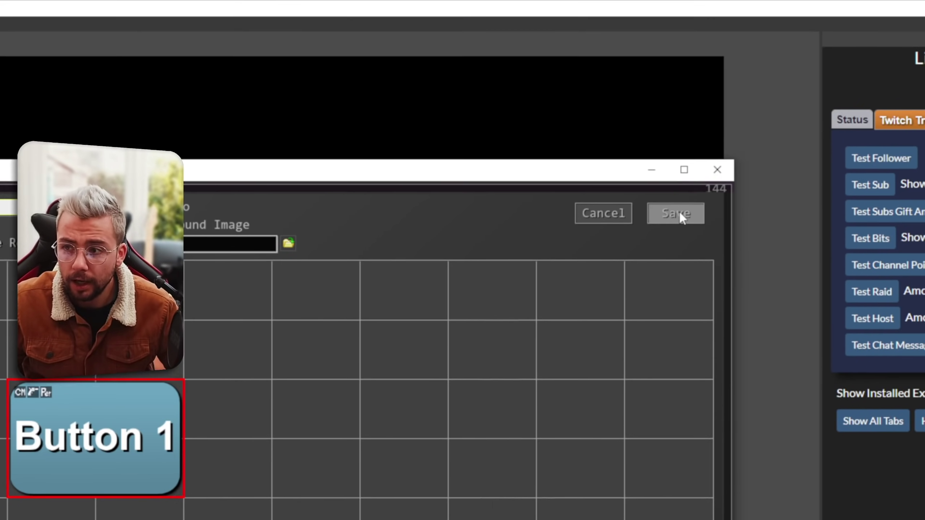
left_click(679, 211)
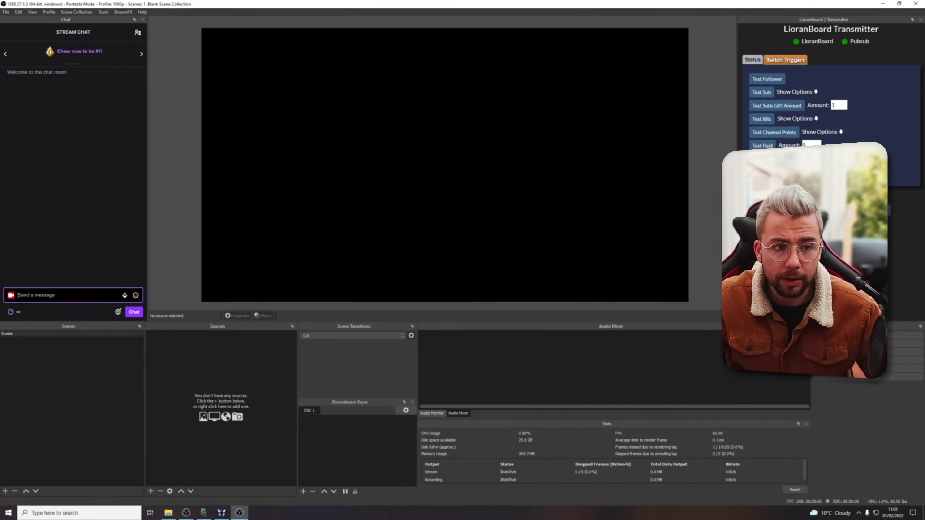
type("test")
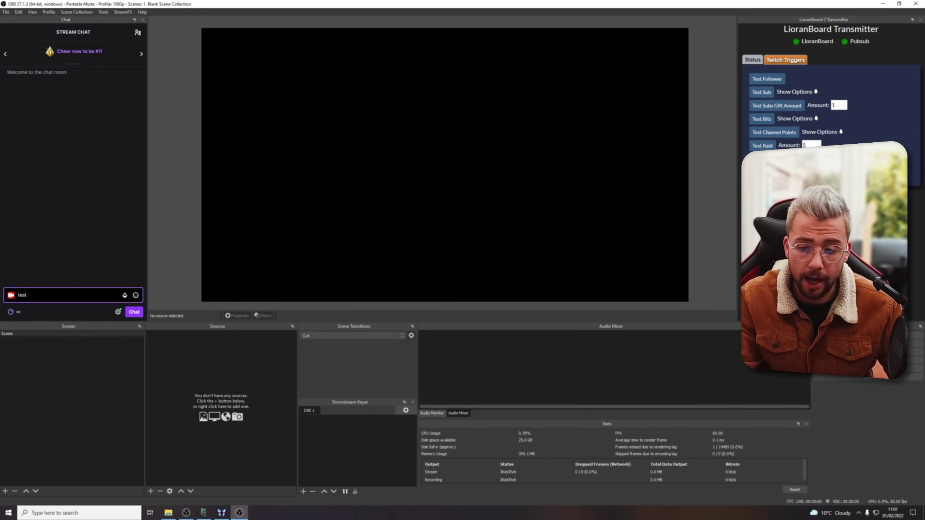
key("Return")
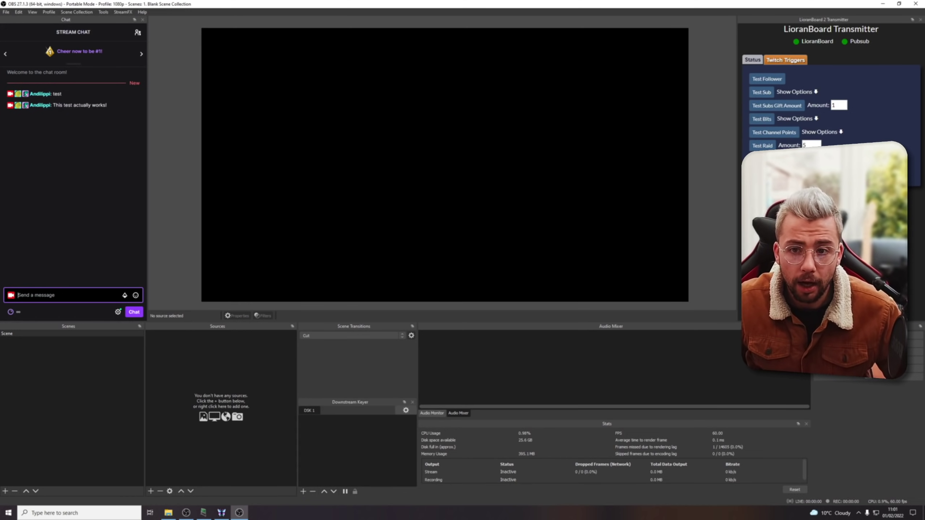
Send four more 'test' chat messages, then bring up the Sources context menu.
type("test")
key("Return")
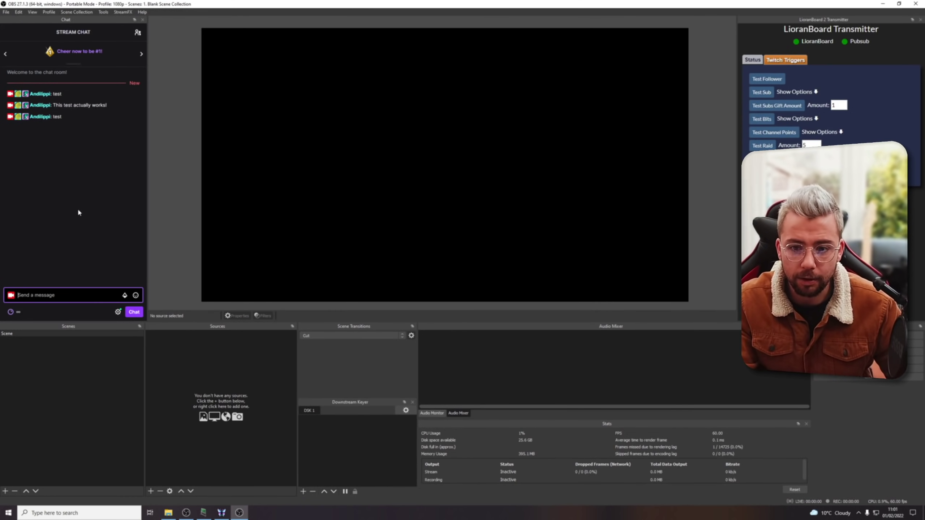
type("test")
key("Return")
type("tes")
key("Return")
type("test")
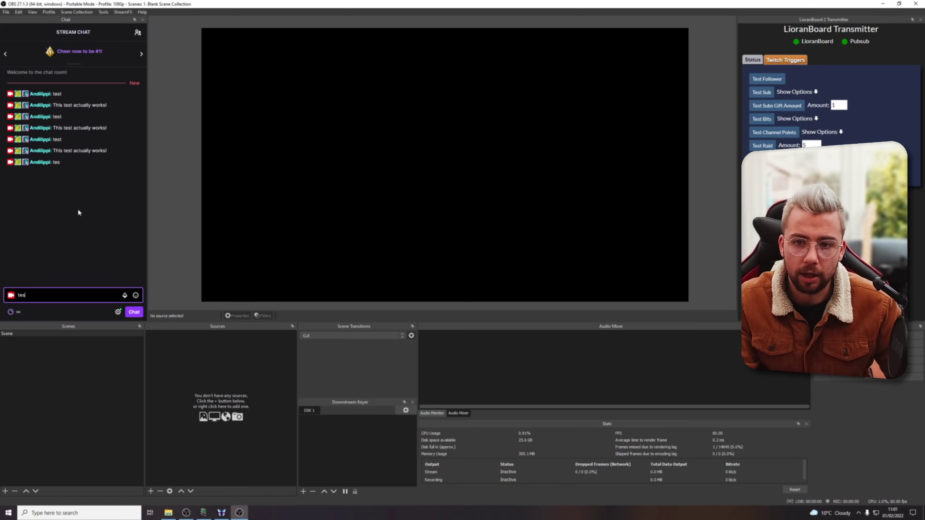
key("Return")
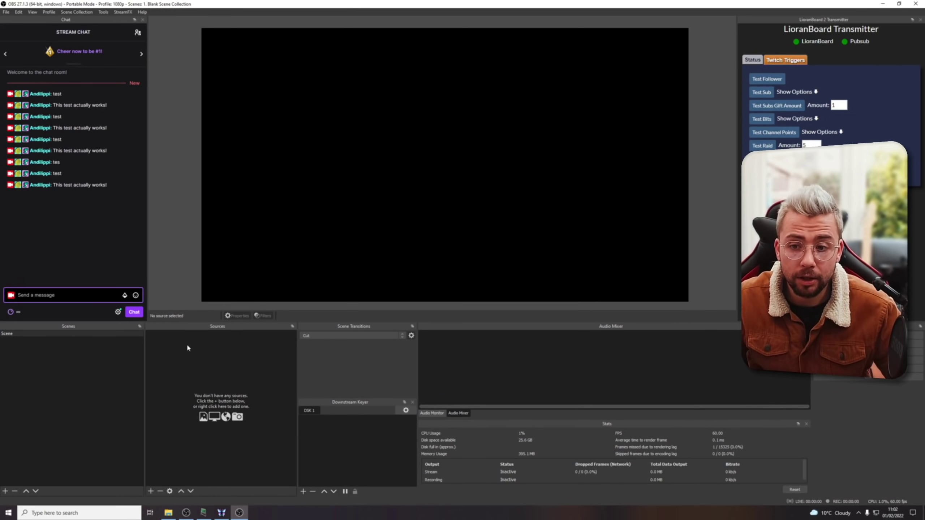
right_click(187, 348)
mouse_move(223, 351)
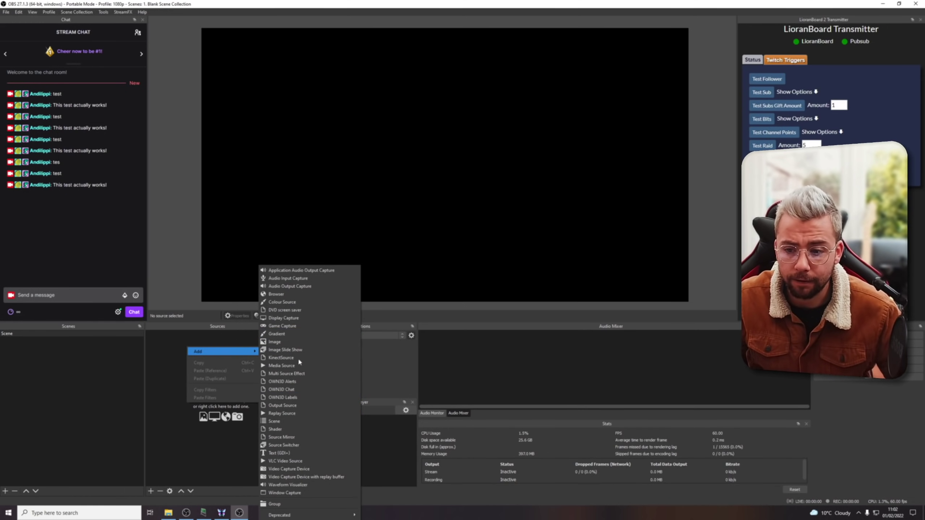
Create a Text (GDI+) source and accept its default properties (Arial, empty text).
left_click(279, 452)
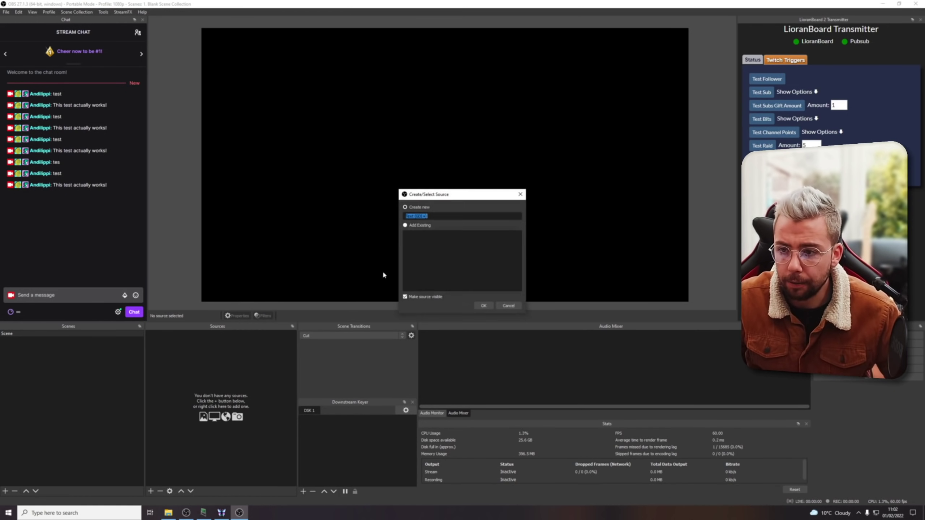
left_click(490, 309)
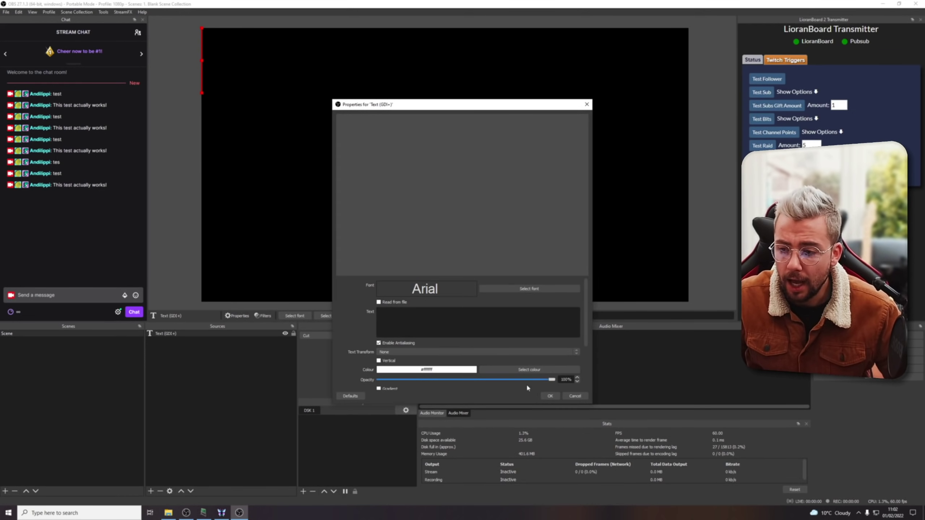
left_click(550, 396)
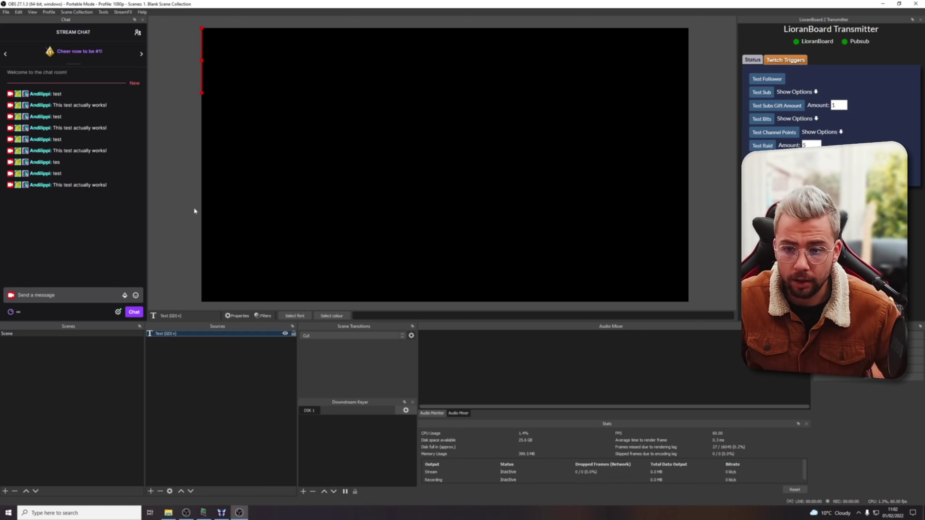
Open Button 1's commands in Deck 1 and delete the Twitch send chat message command.
left_click(220, 514)
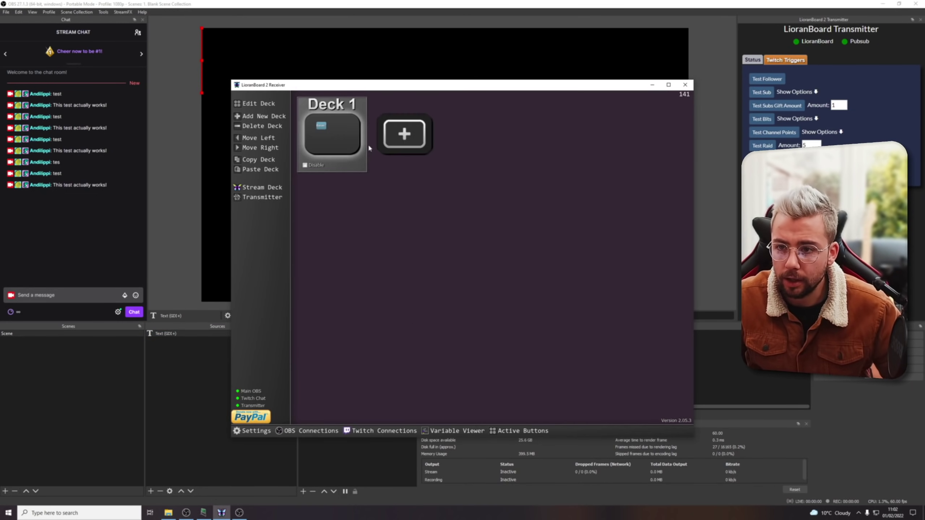
left_click(338, 143)
right_click(369, 222)
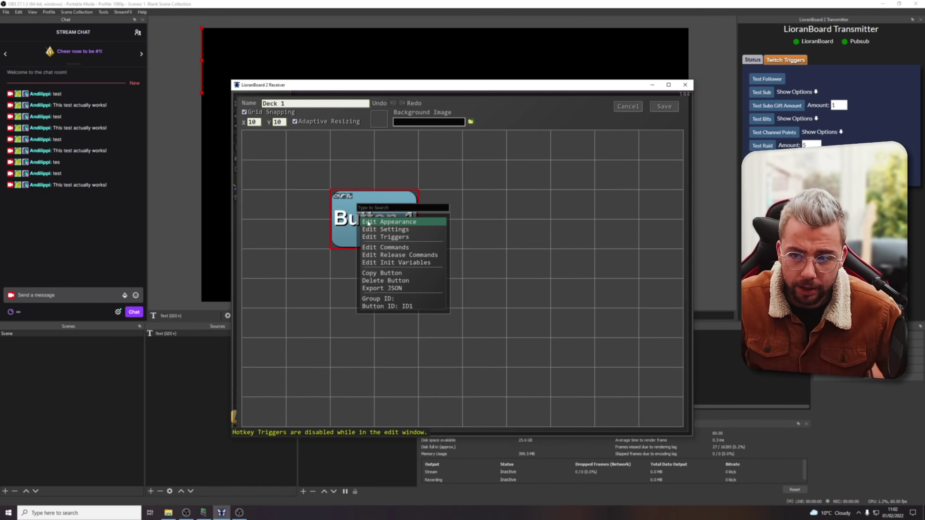
left_click(387, 248)
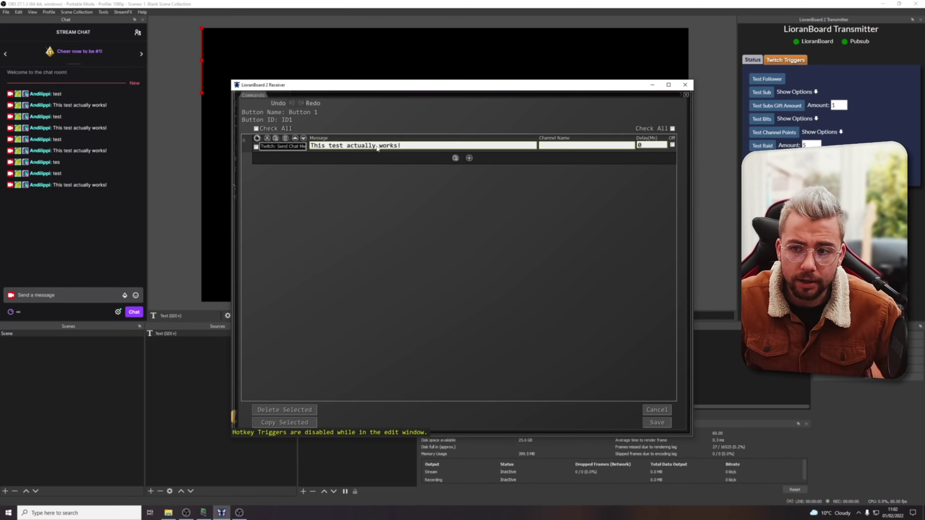
left_click_drag(404, 146, 267, 147)
left_click(362, 146)
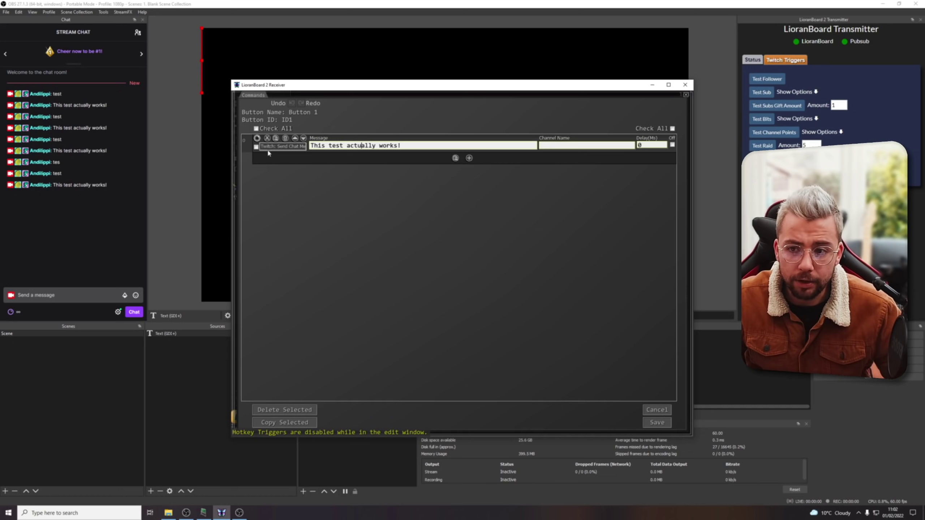
left_click(285, 139)
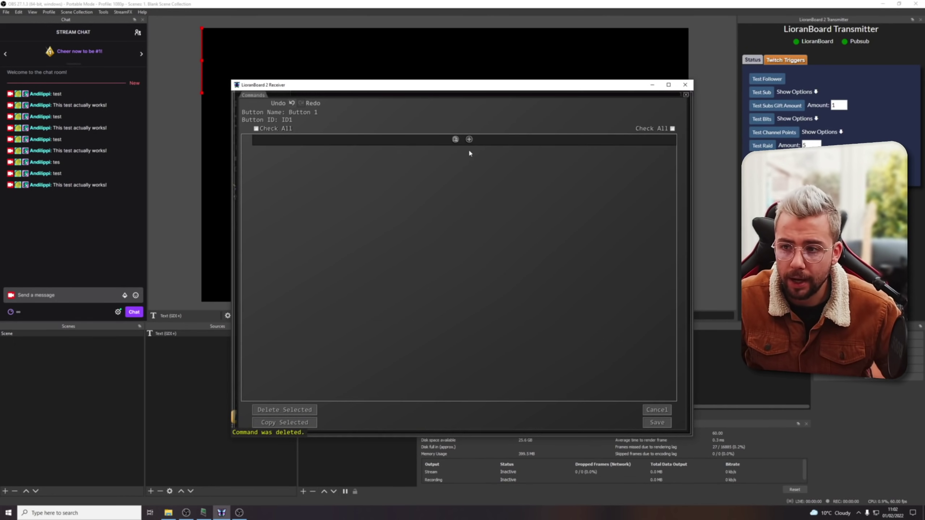
Add a Source Change Text(GDI+) command targeting the Text (GDI+) source.
left_click(469, 139)
left_click(488, 164)
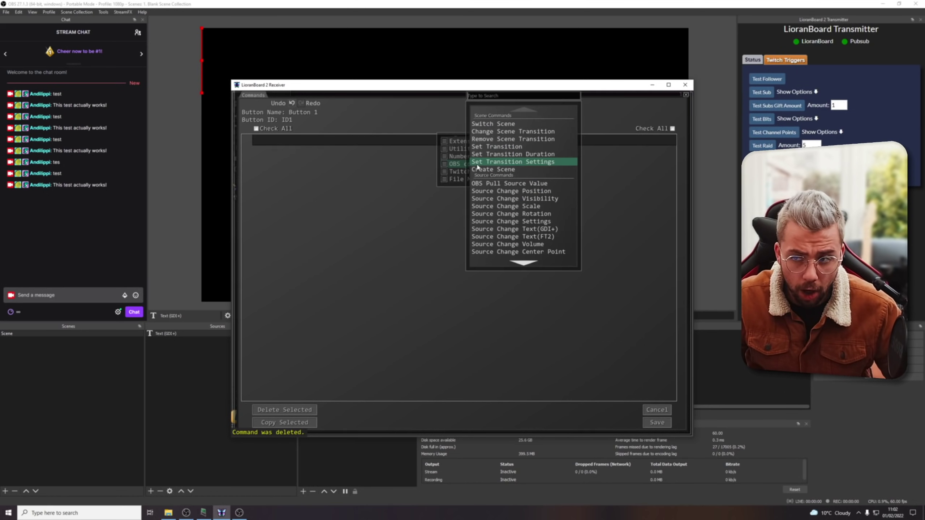
scroll(504, 187, "down", 2)
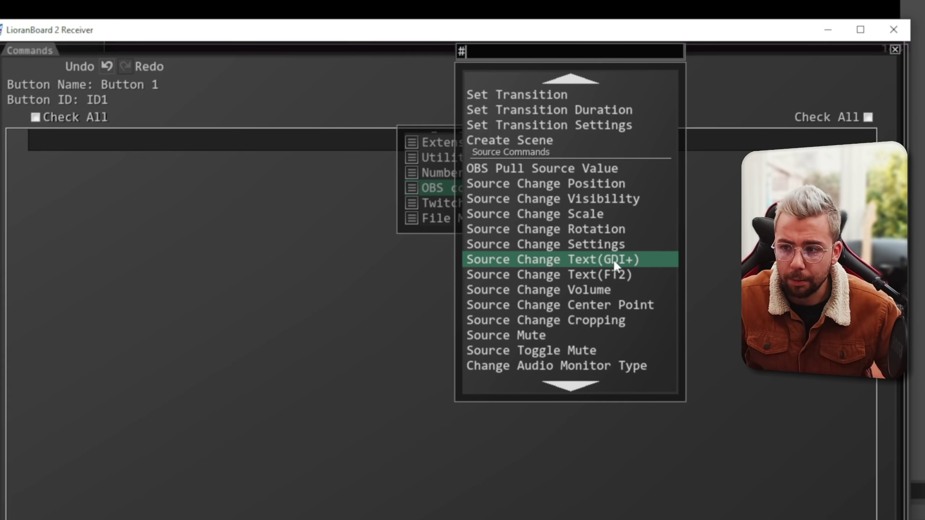
left_click(539, 201)
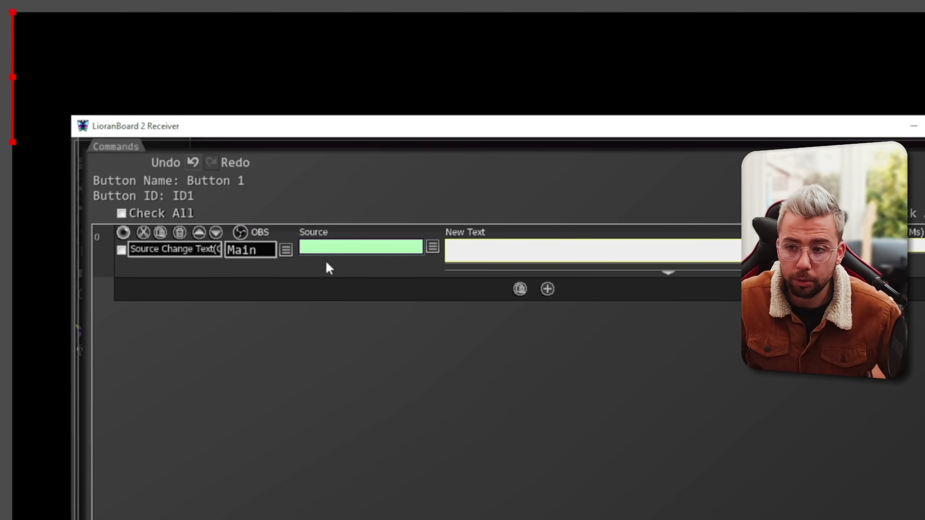
left_click(398, 248)
left_click(432, 249)
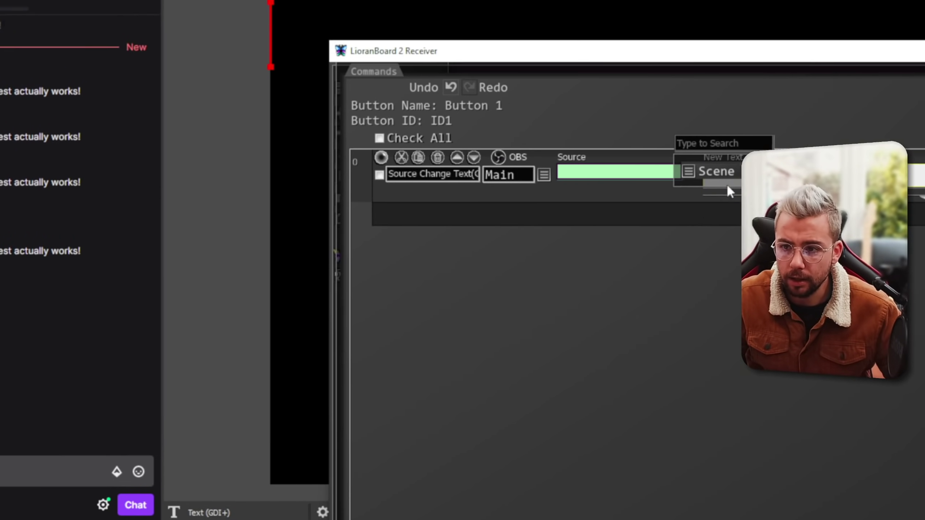
left_click(720, 36)
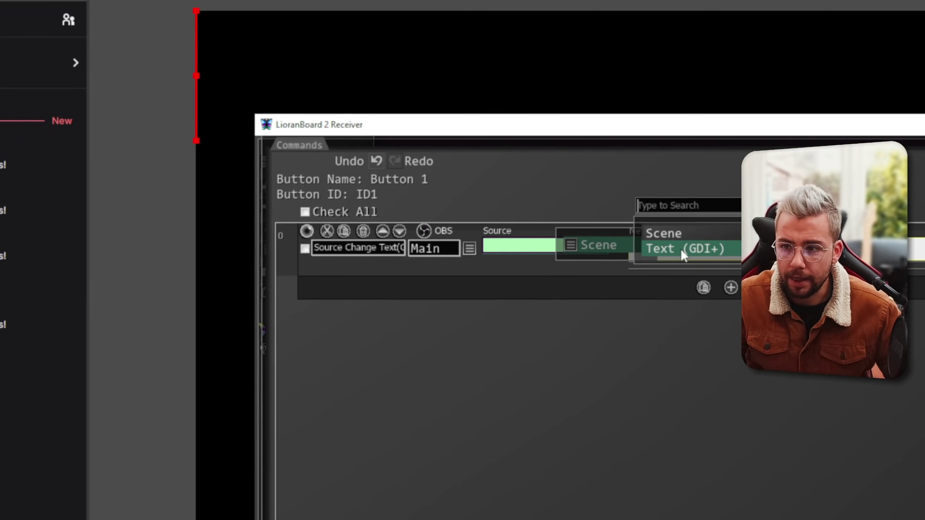
left_click(734, 248)
Set the command's new text to 'This works!' and save the commands and the deck.
left_click(629, 252)
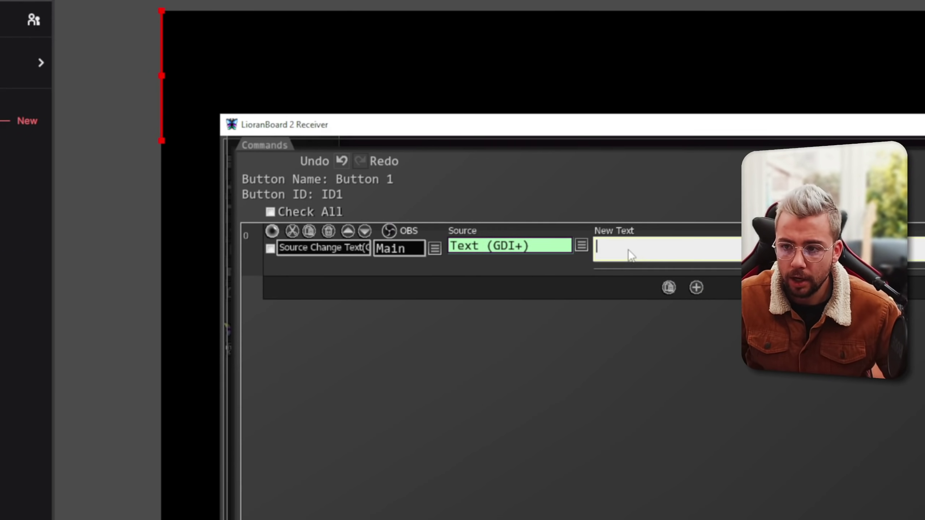
type("This w")
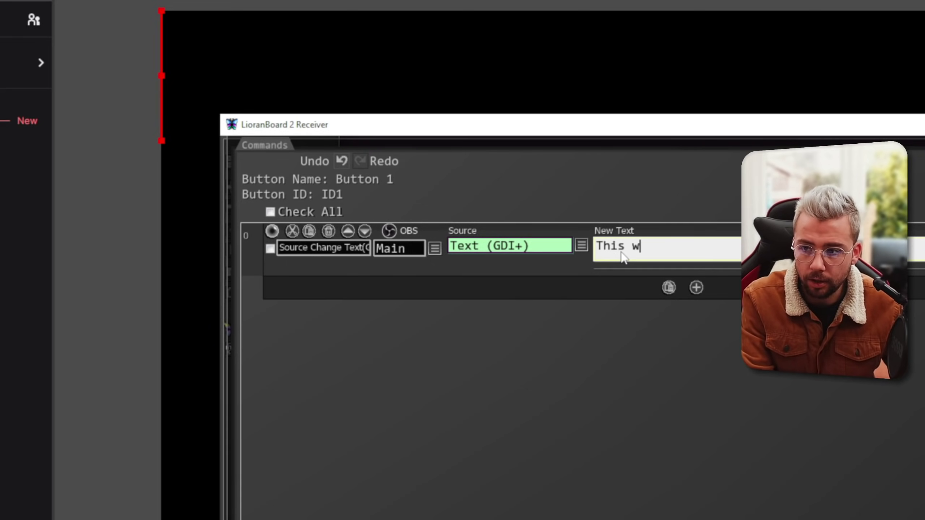
type("orks!")
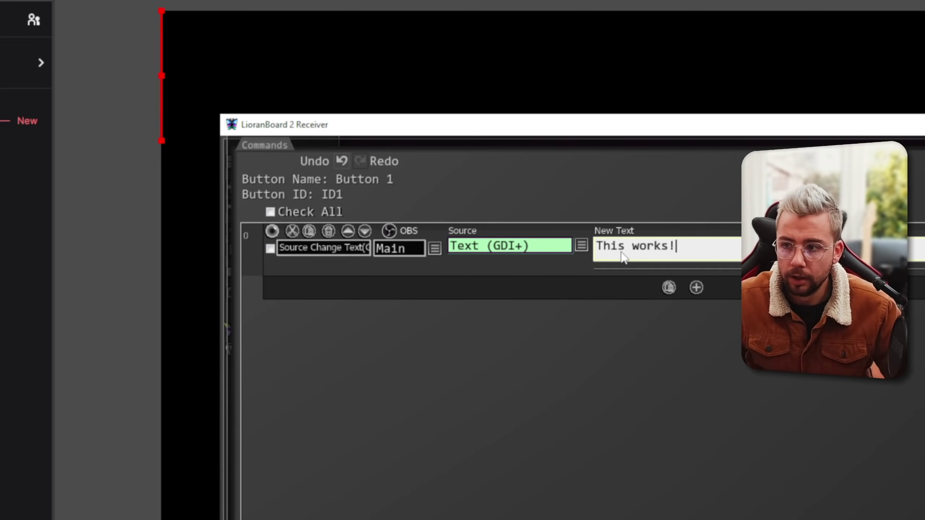
type("#")
key("BackSpace")
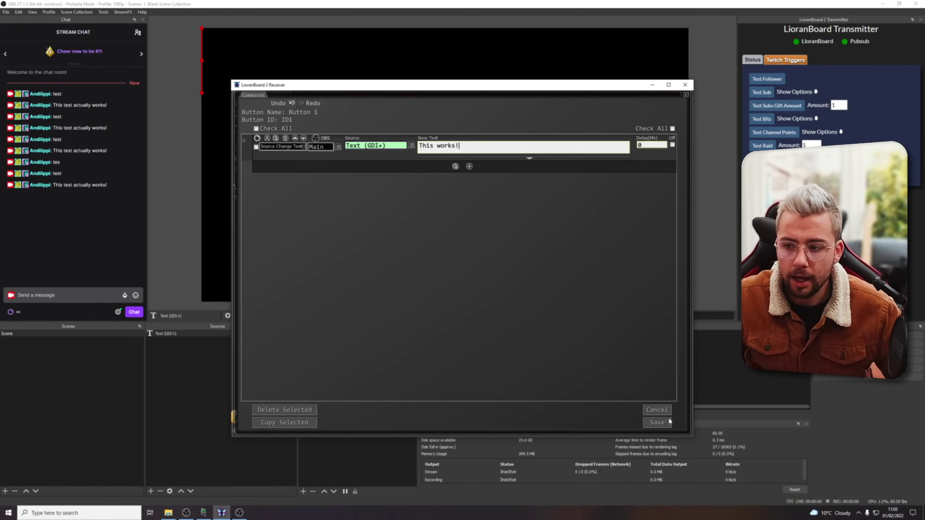
left_click(670, 422)
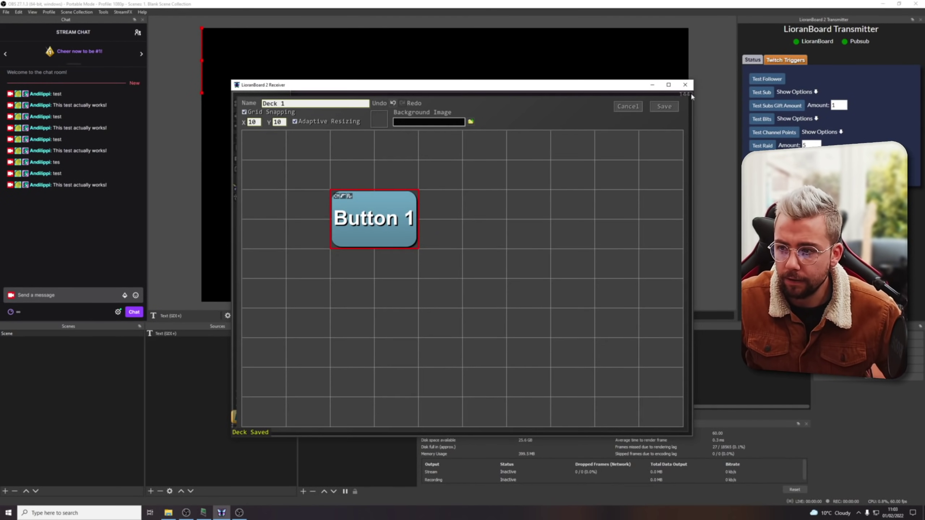
left_click(667, 110)
left_click(87, 293)
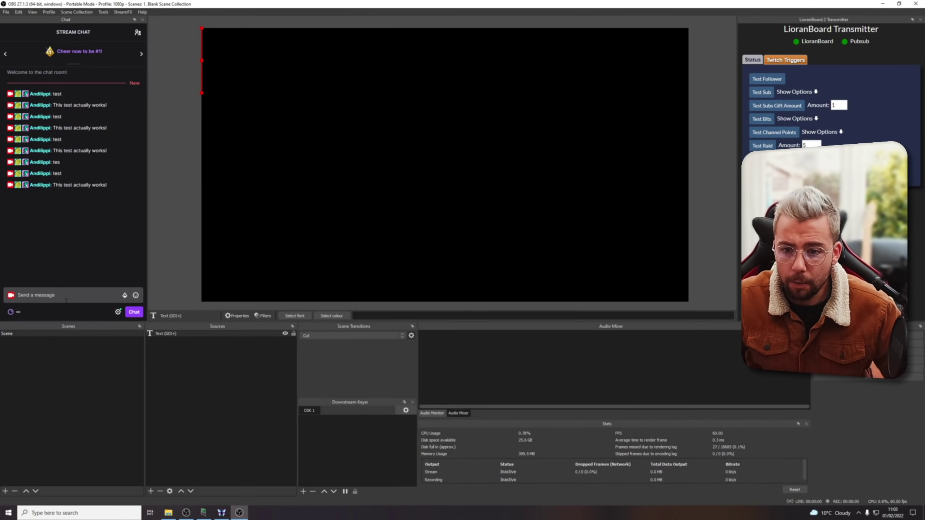
Send 'test' in Twitch chat so the text shows 'This works!', then return to LioranBoard 2 Receiver.
type("test")
key("Return")
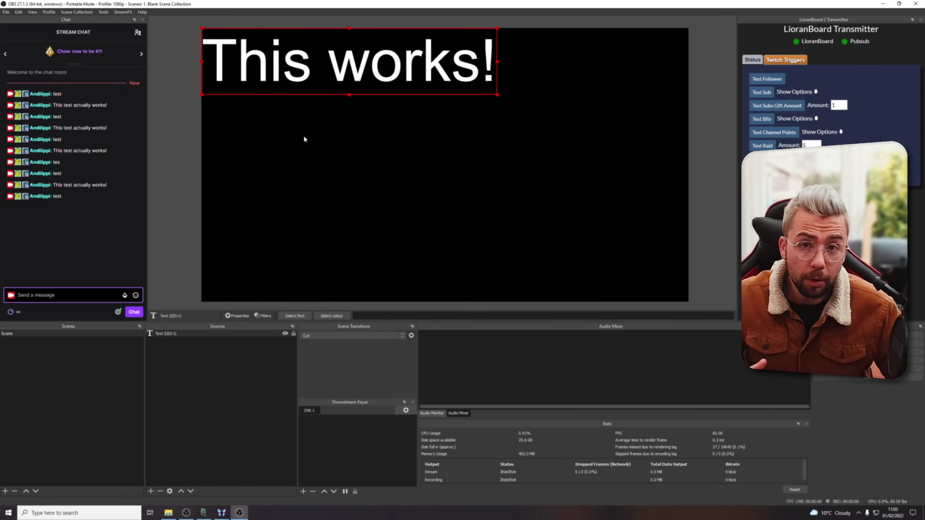
left_click(222, 513)
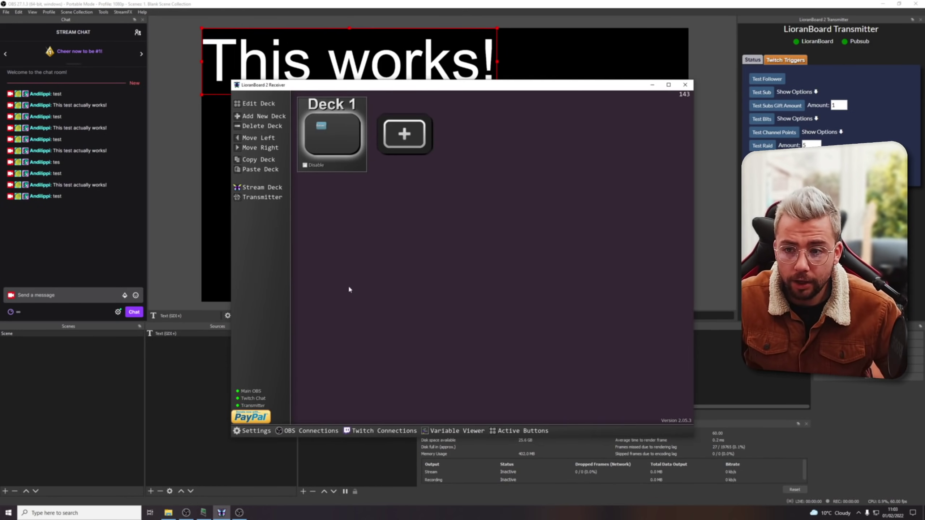
Launch the stream deck app, connect it to LioranBoard, and load Deck 1.
left_click(261, 188)
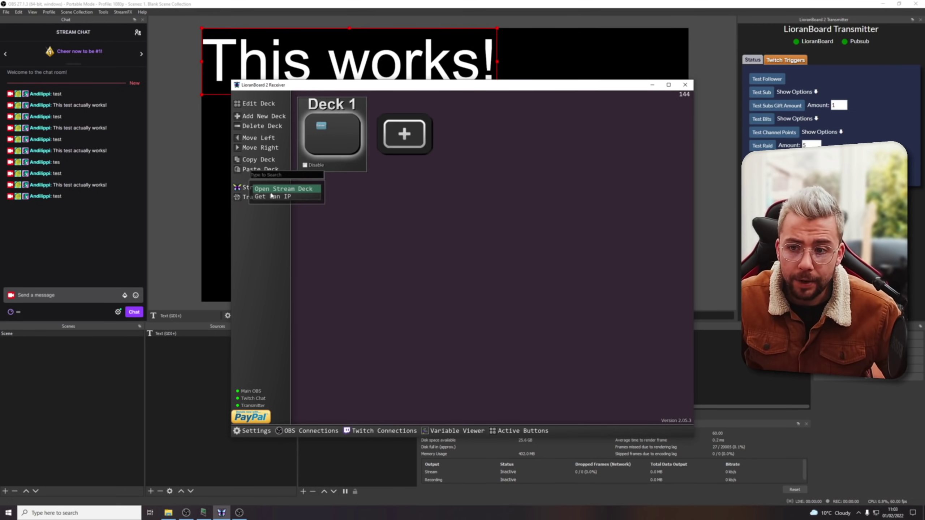
left_click(302, 189)
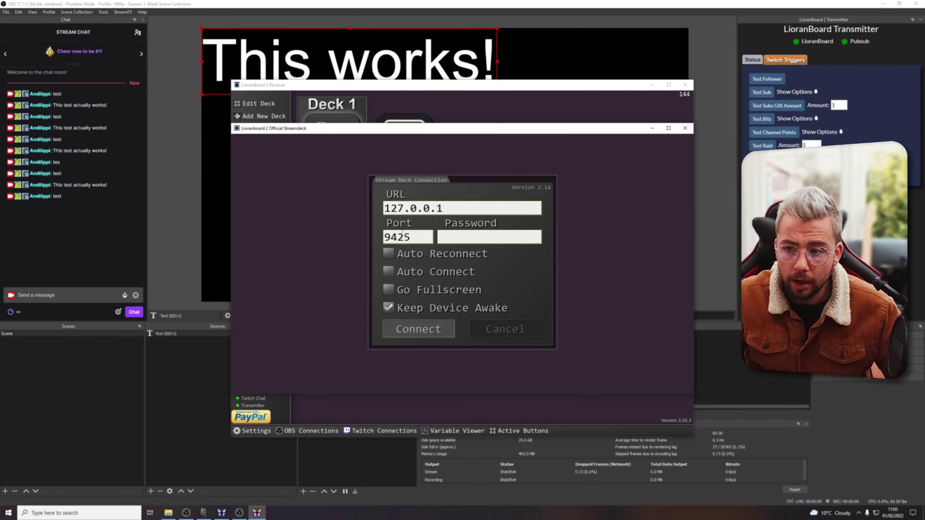
left_click(413, 330)
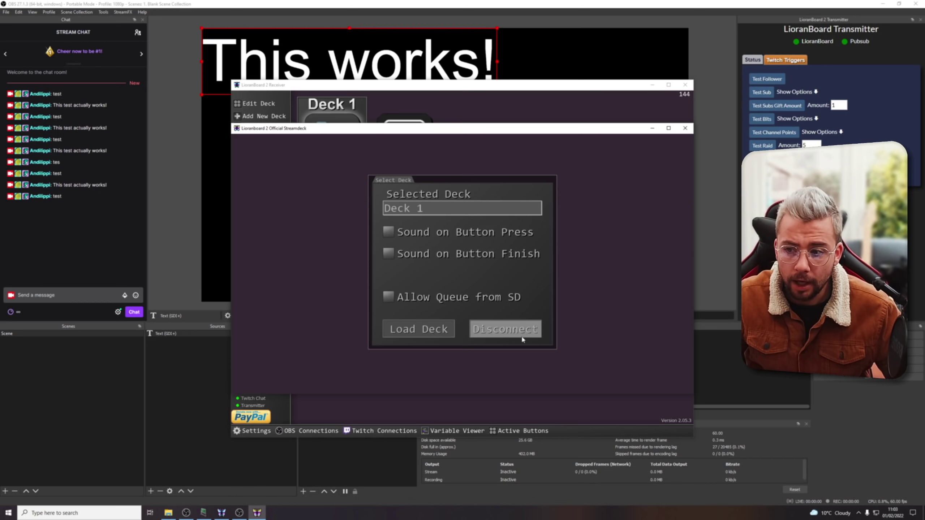
left_click(432, 207)
left_click(431, 223)
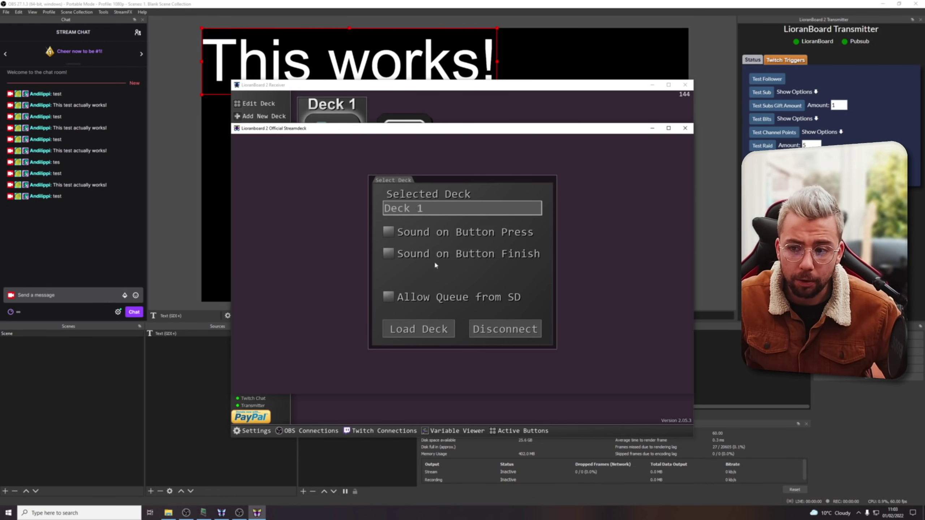
left_click(423, 330)
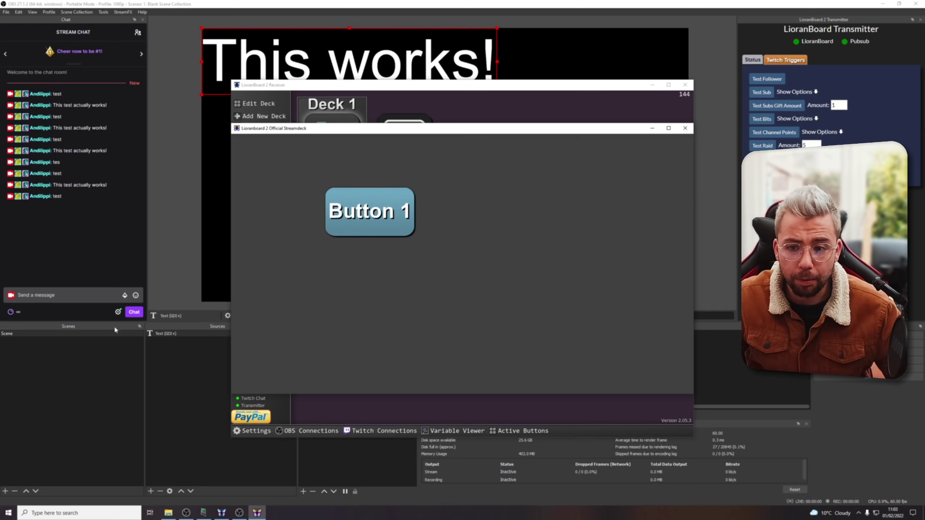
Clear the Text (GDI+) source's text in OBS, then press Button 1 to restore 'This works!'.
left_click(370, 212)
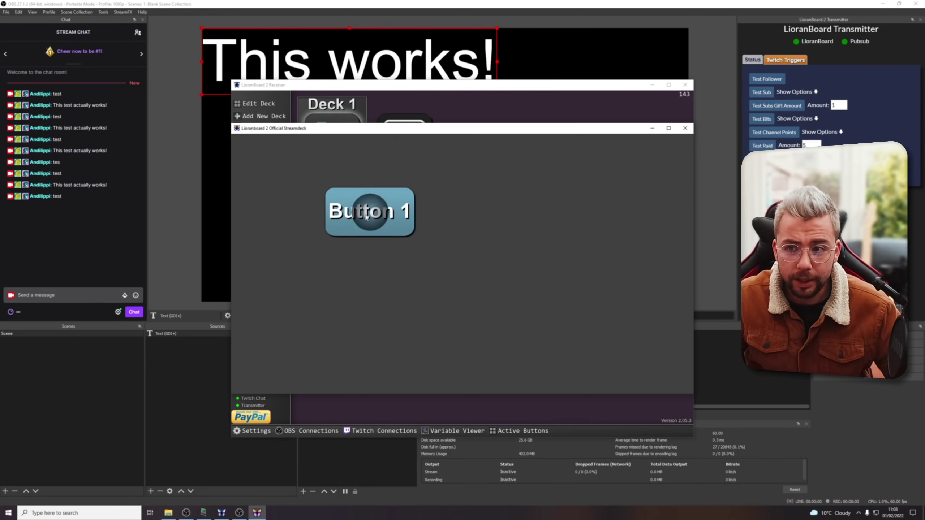
left_click(193, 329)
double_click(192, 334)
key("ctrl+a")
key("BackSpace")
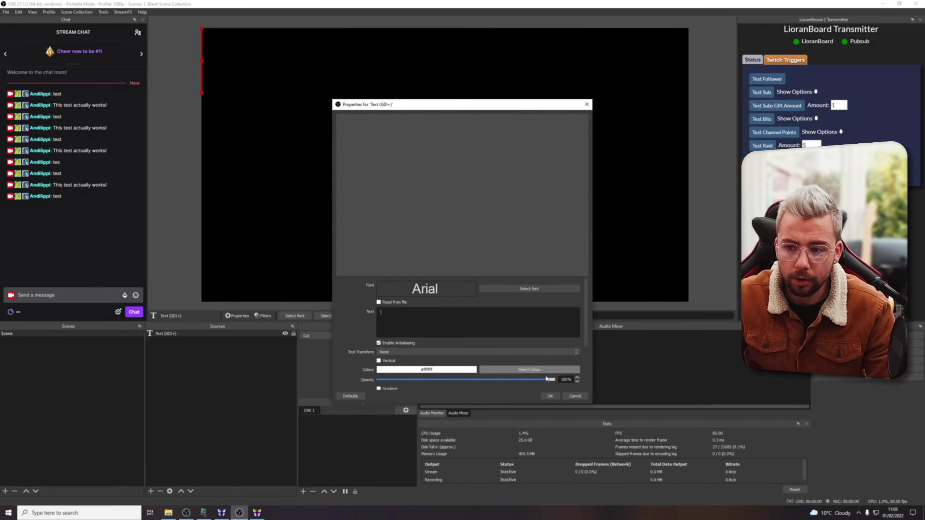
left_click(550, 396)
key("alt+Tab")
left_click(368, 213)
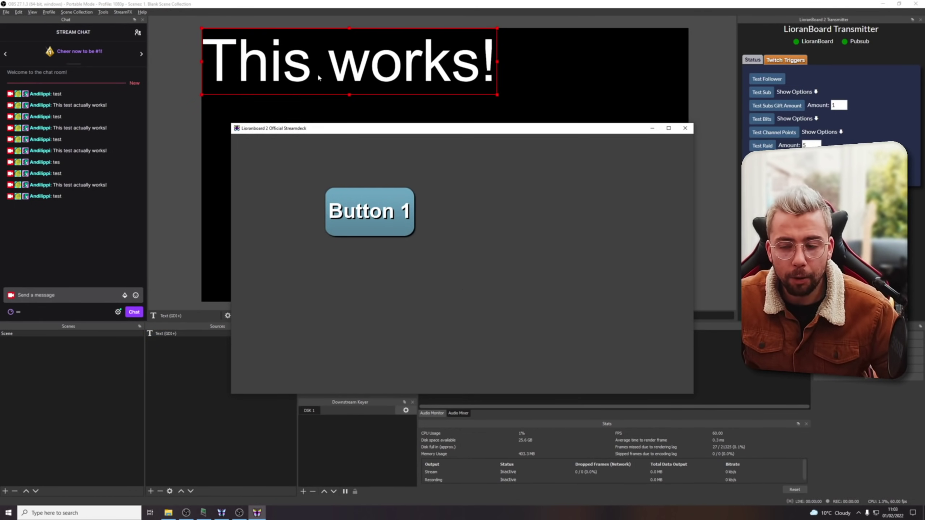
left_click_drag(338, 130, 308, 164)
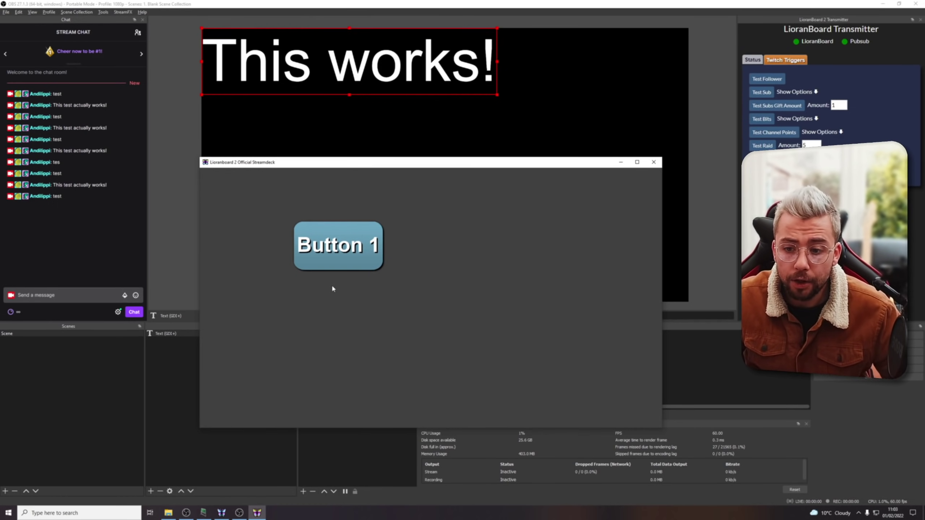
Close the stream deck app and copy the LAN IP address from the Stream Deck menu.
left_click(654, 161)
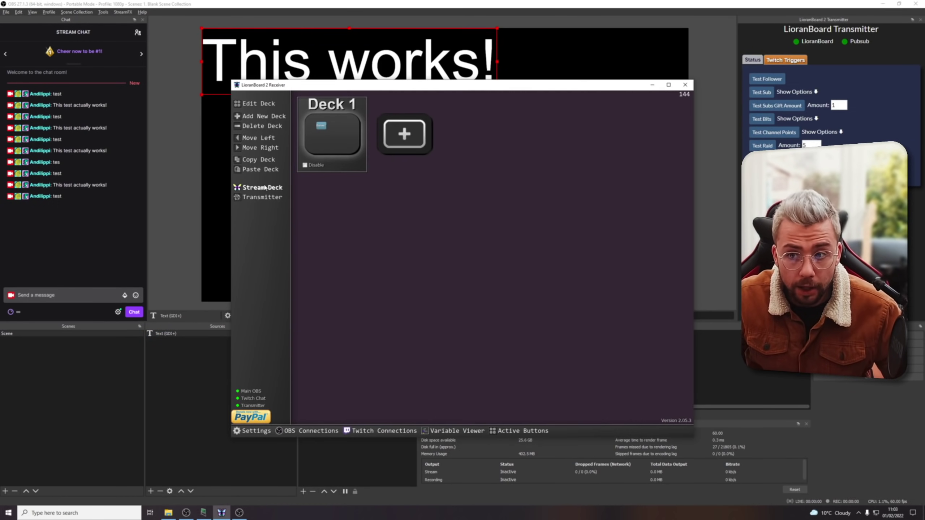
left_click(258, 187)
left_click(269, 198)
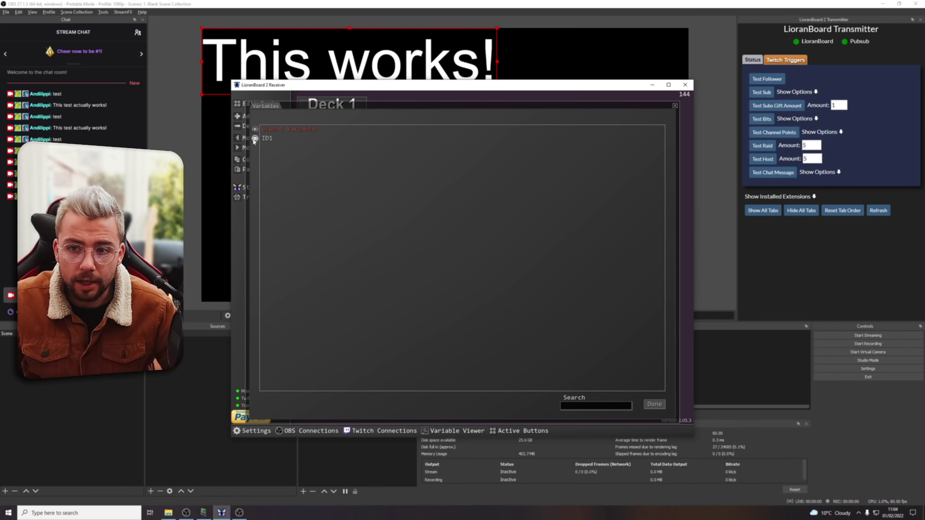
Browse the ID1 variables, then the global variables, and close the Variables viewer.
left_click(254, 139)
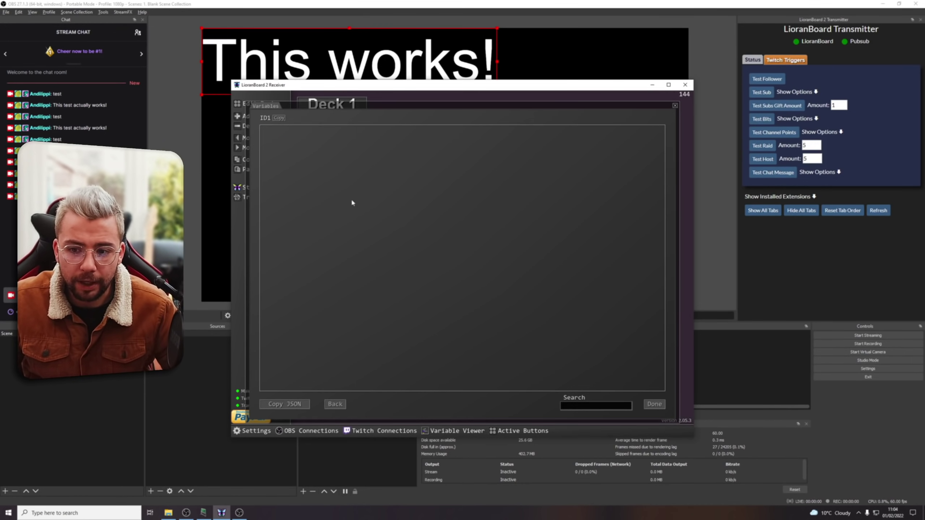
left_click(335, 404)
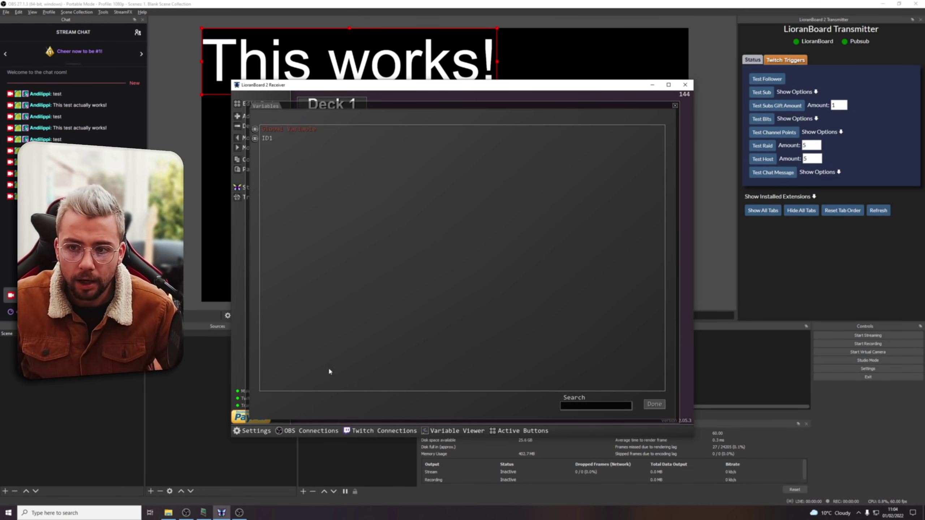
left_click(255, 129)
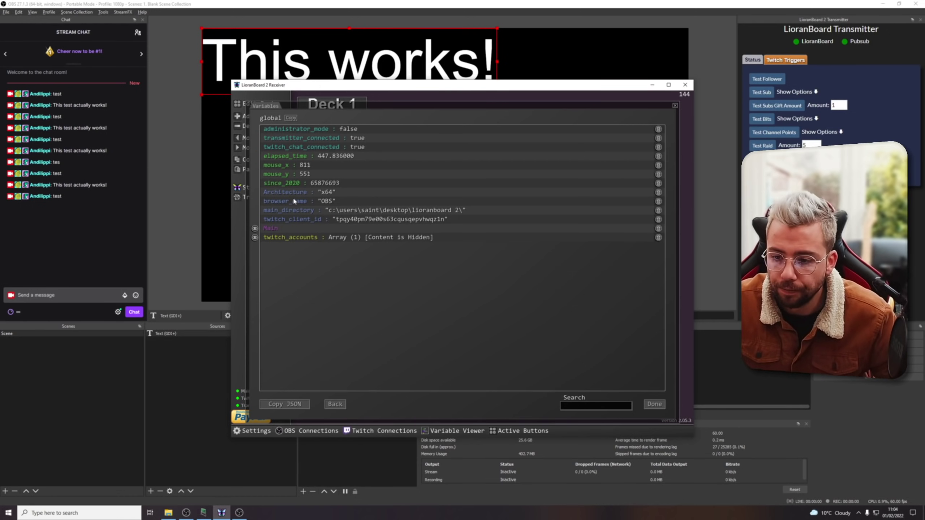
key("Escape")
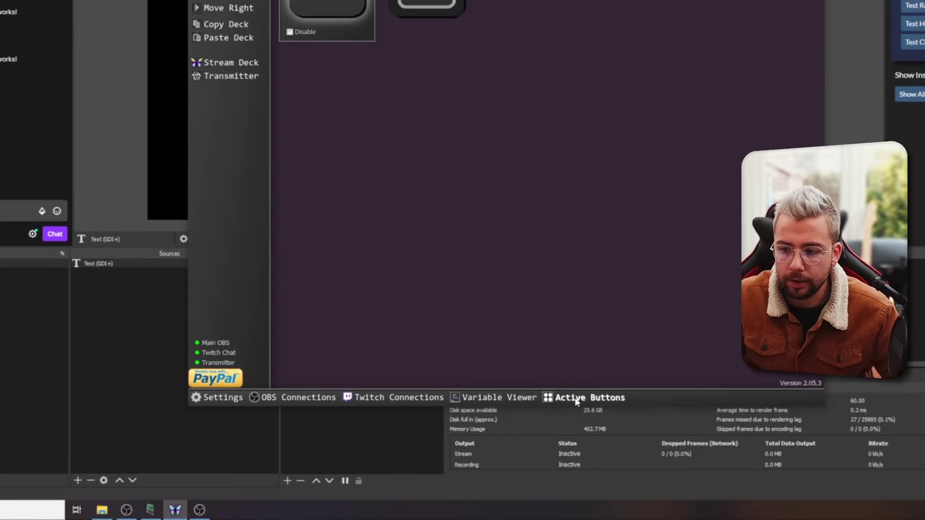
left_click(512, 431)
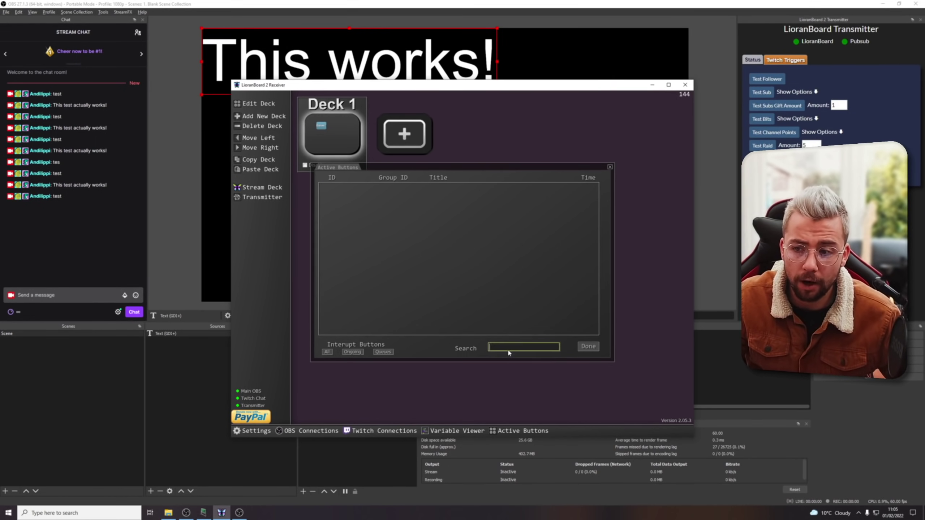
left_click(588, 346)
left_click(457, 433)
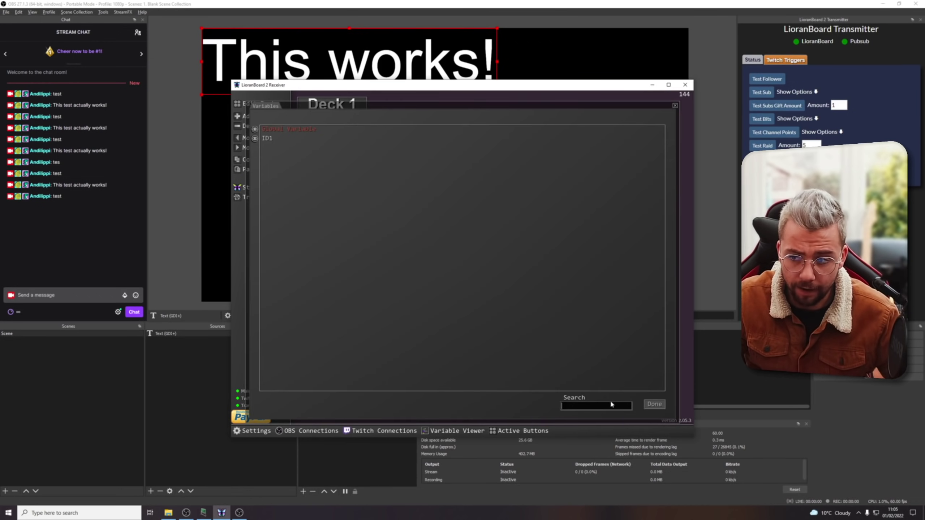
type("mous")
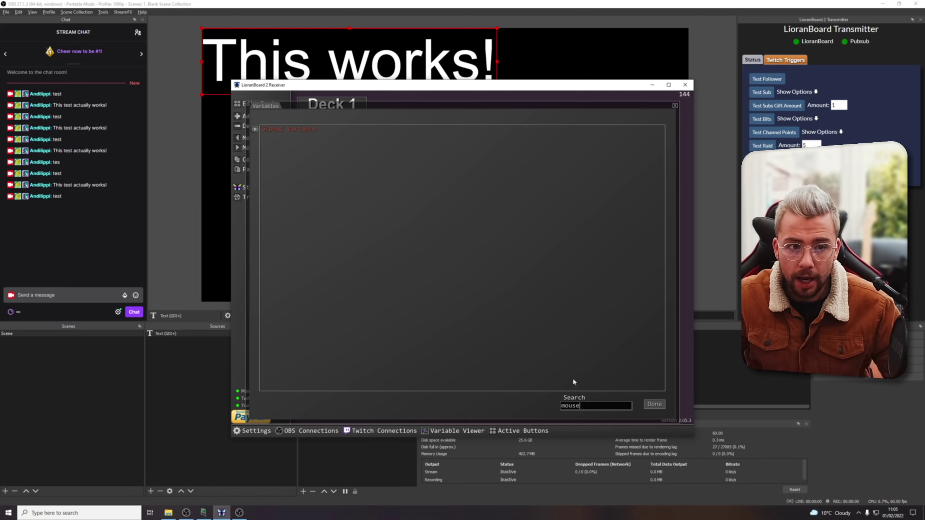
type("e")
left_click(255, 129)
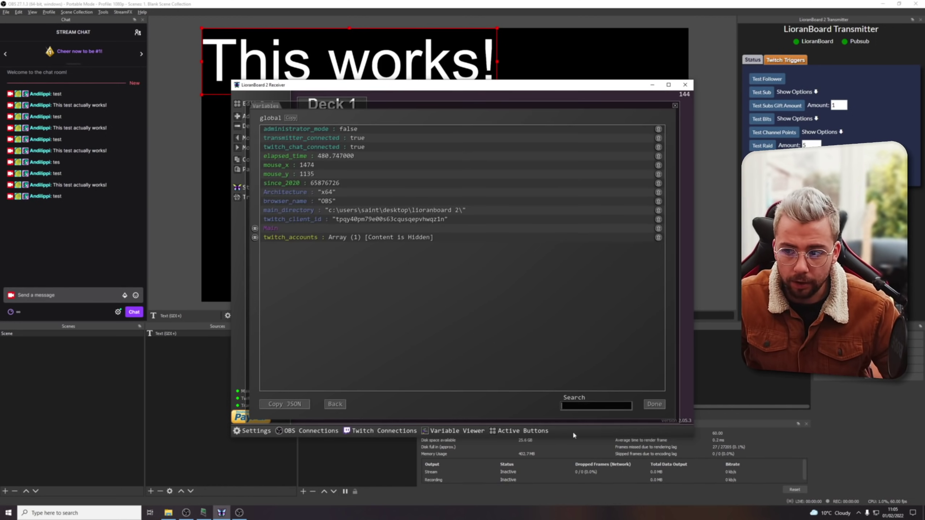
left_click(596, 402)
type("mouse")
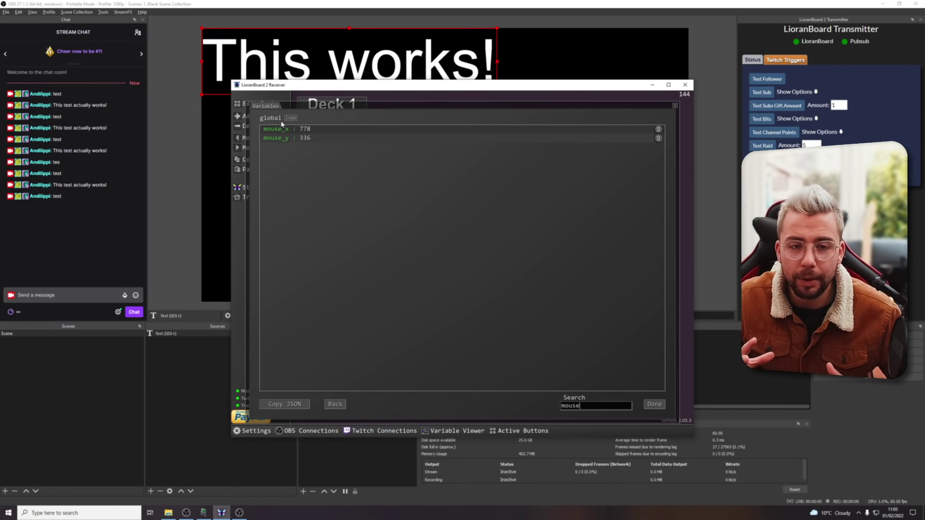
left_click(675, 105)
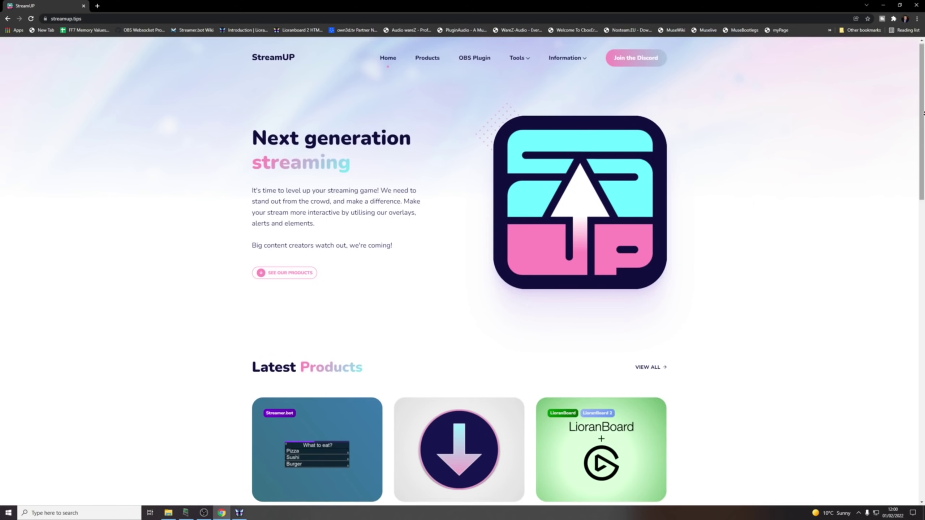
Scroll down the StreamUP homepage to the Latest Products tiles.
scroll(923, 122, "down", 3)
scroll(923, 122, "down", 3)
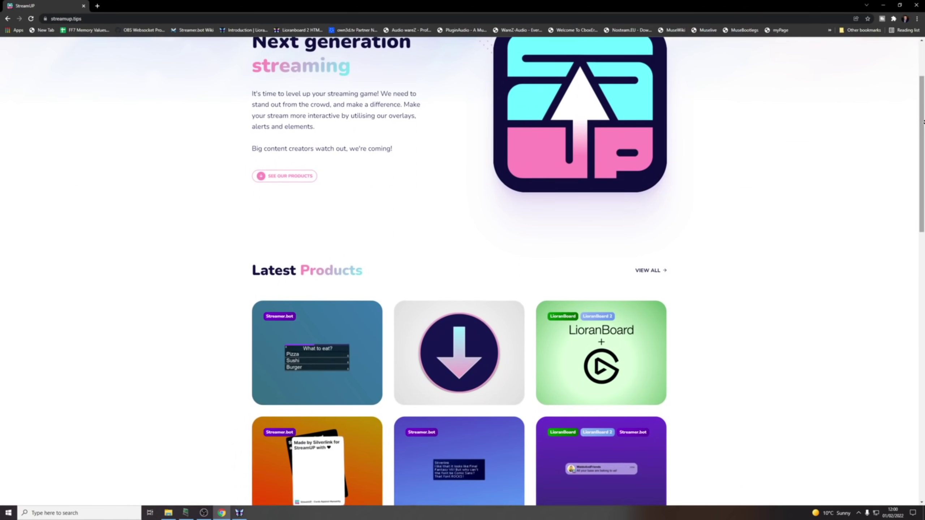